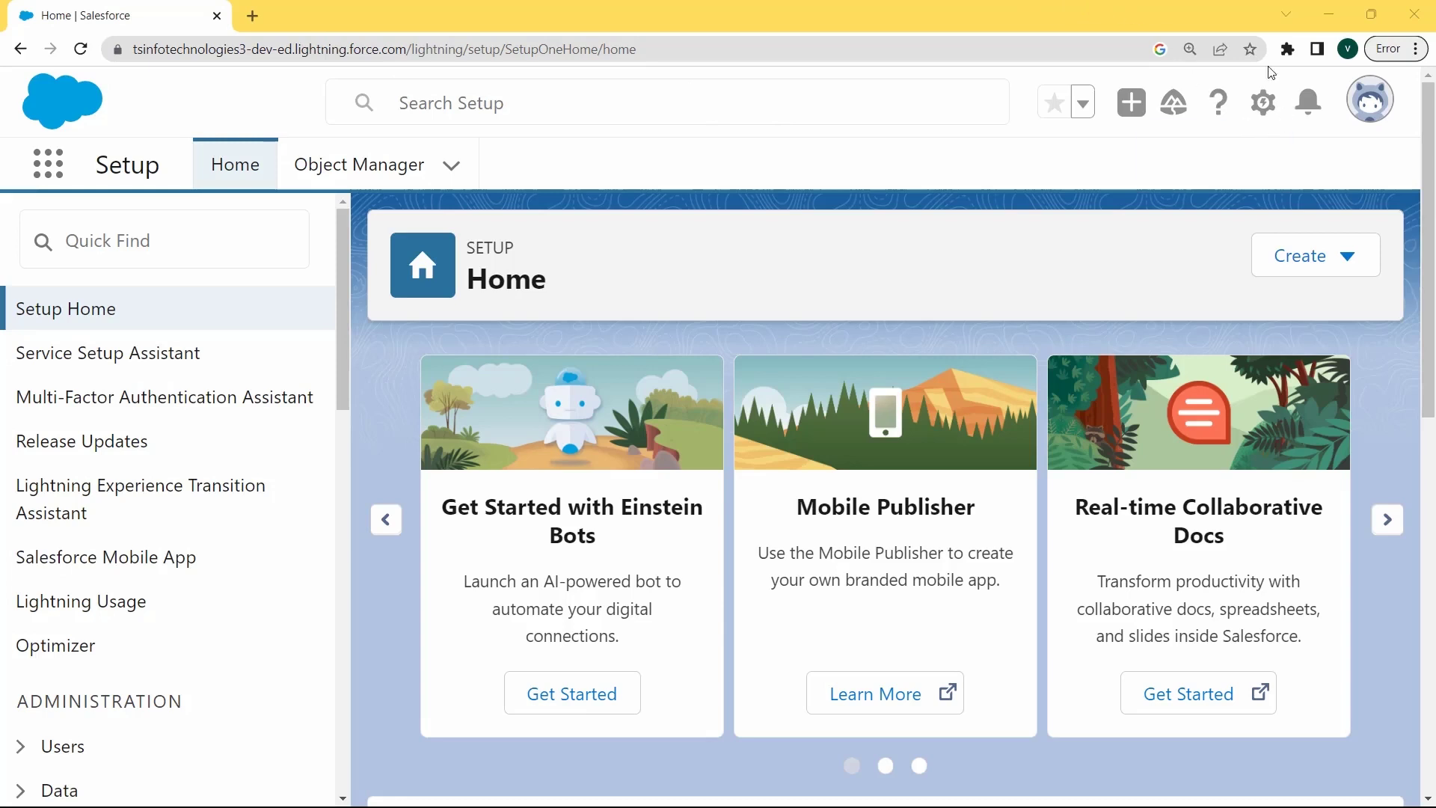
# Open Setup in a new tab and go to the Queues page via Quick Find 'Queues'.
pyautogui.click(1270, 110)
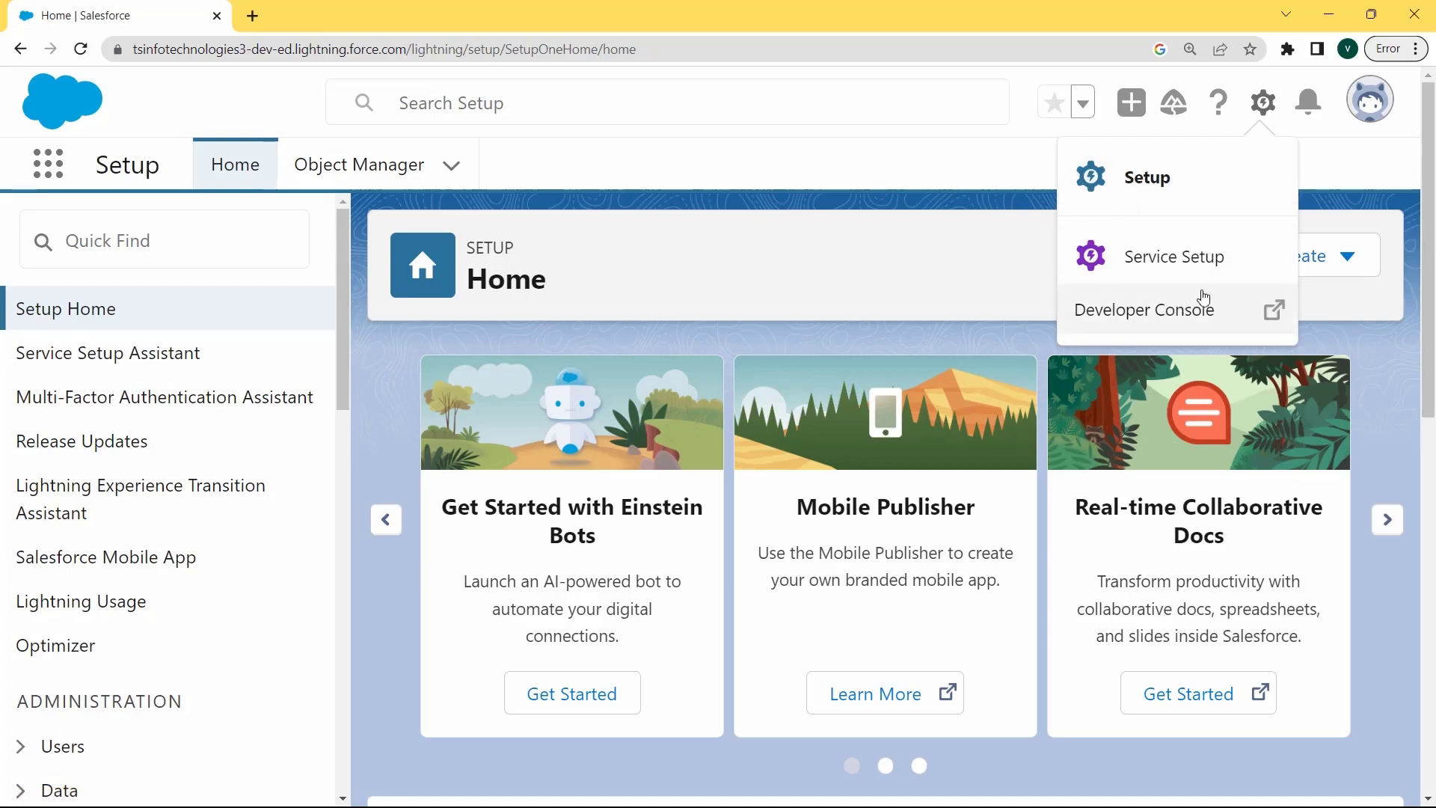
pyautogui.click(1142, 190)
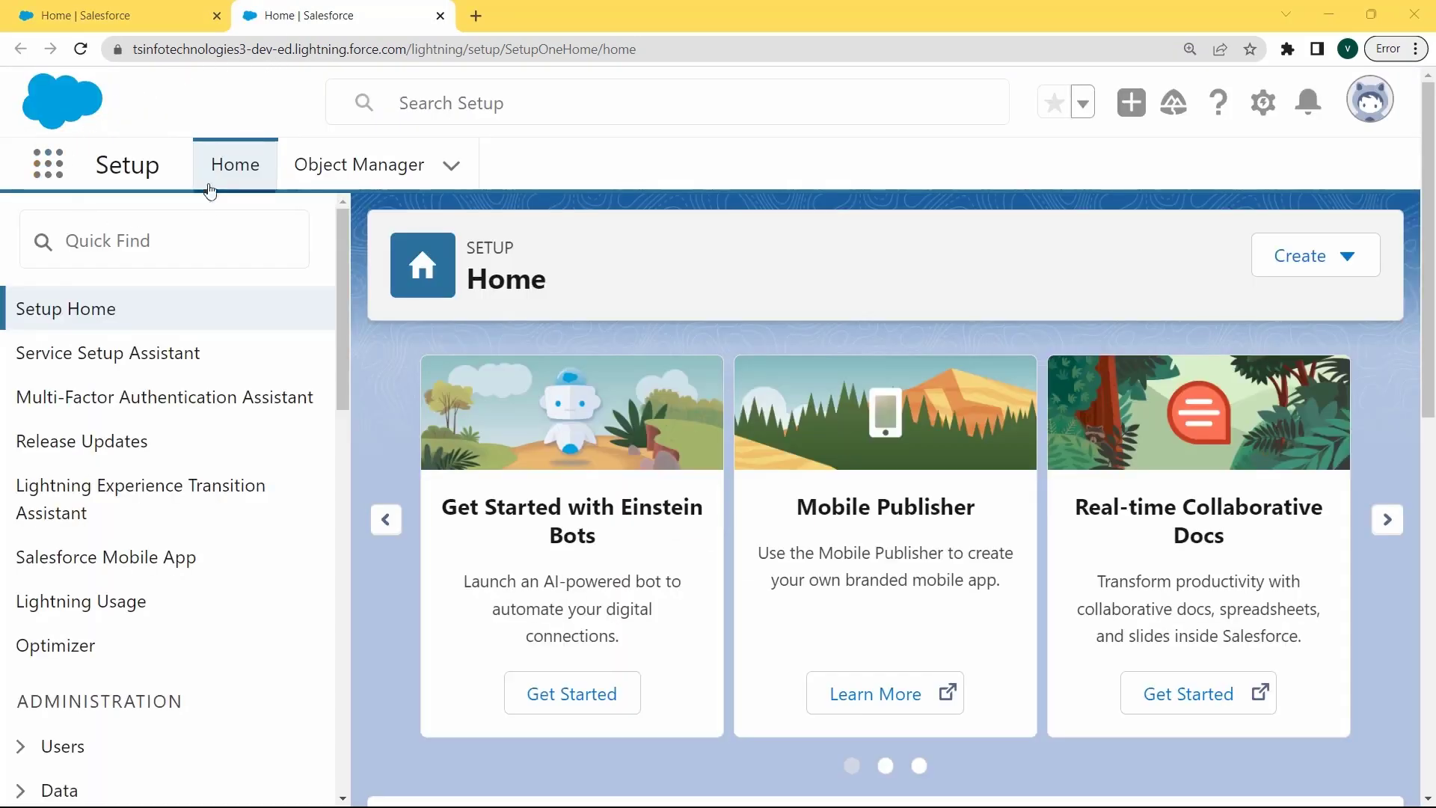
pyautogui.click(127, 247)
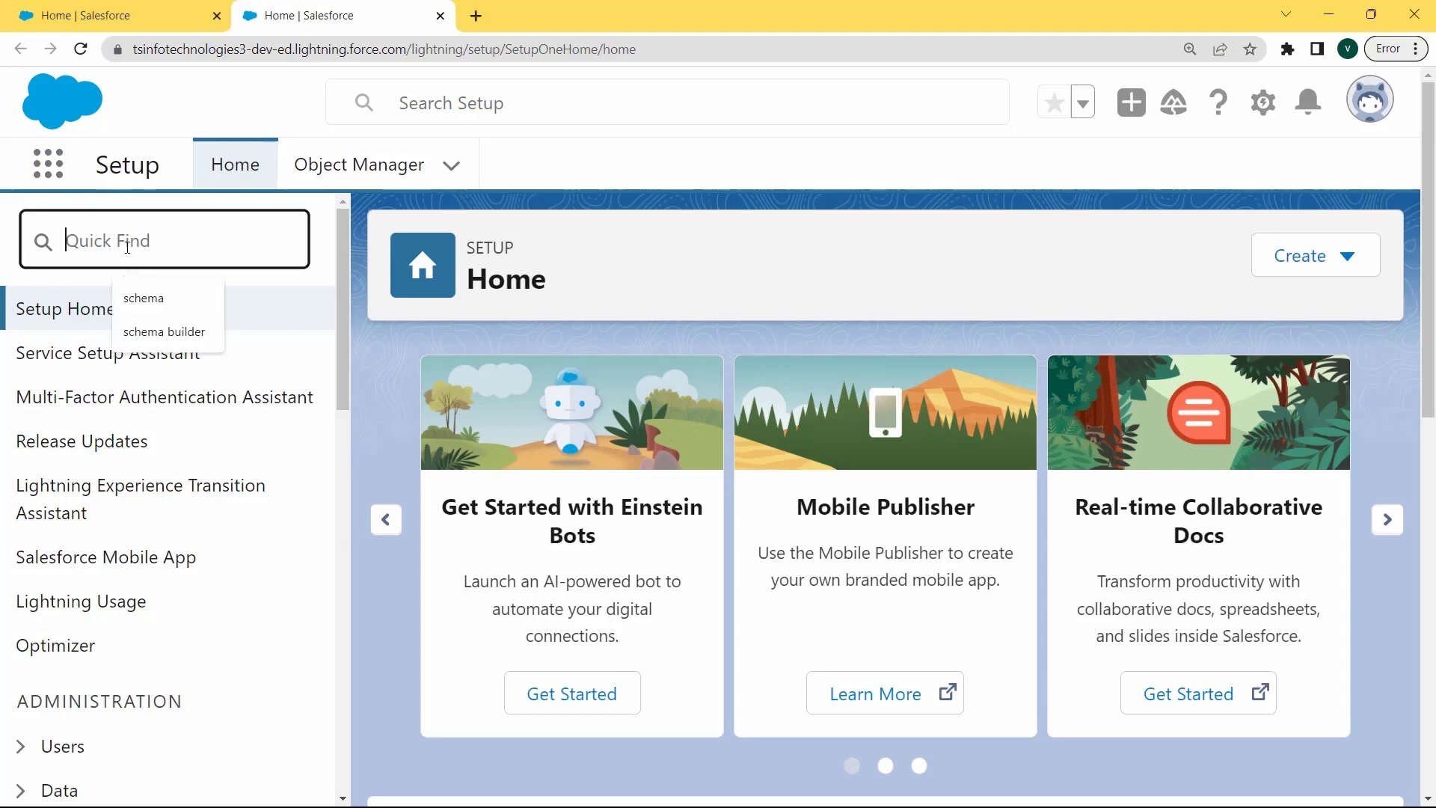
pyautogui.write('Queues')
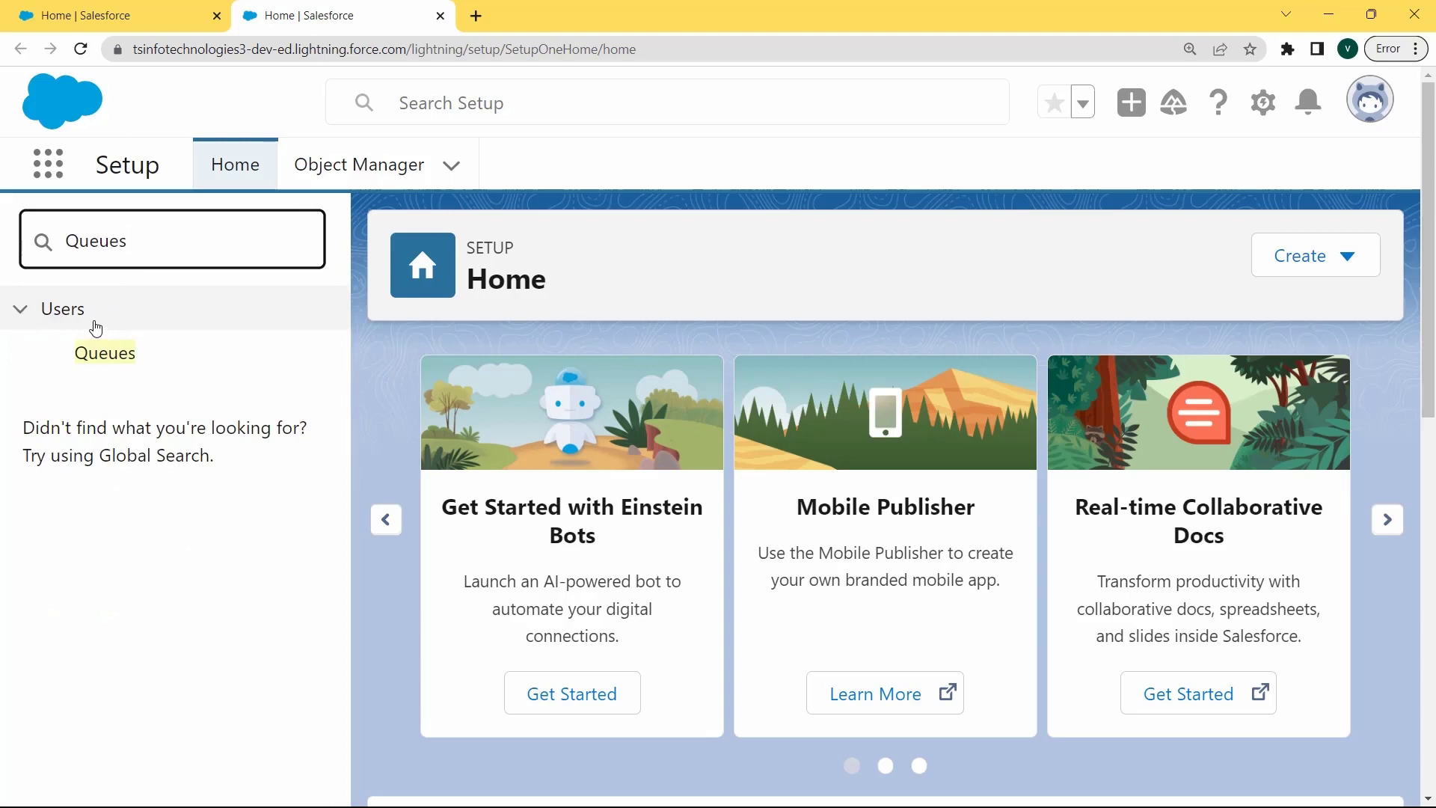
pyautogui.click(106, 357)
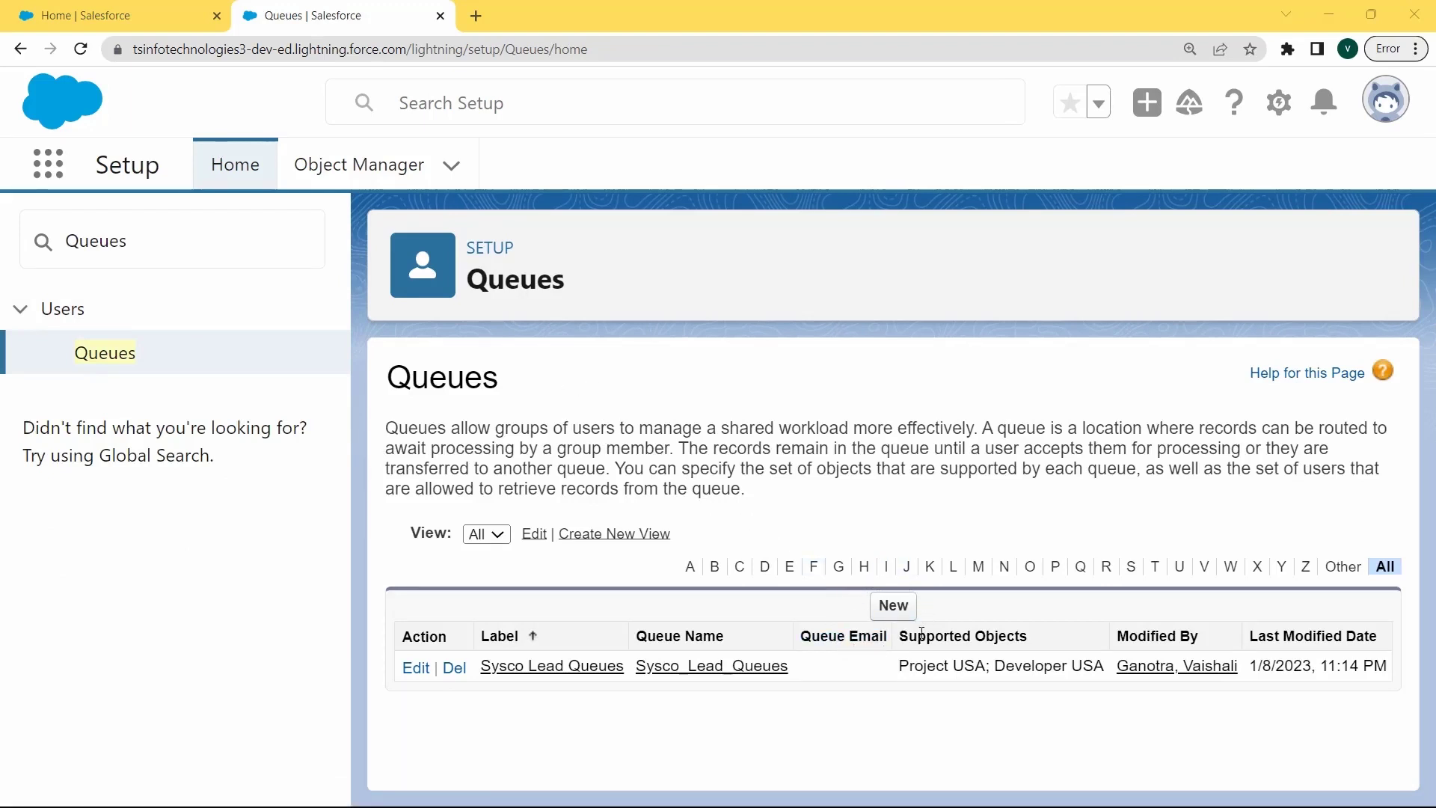
# Start a new queue labelled 'United States Lead Queue', name United_States_Lead_Queue, with Send Email to Members checked.
pyautogui.click(893, 606)
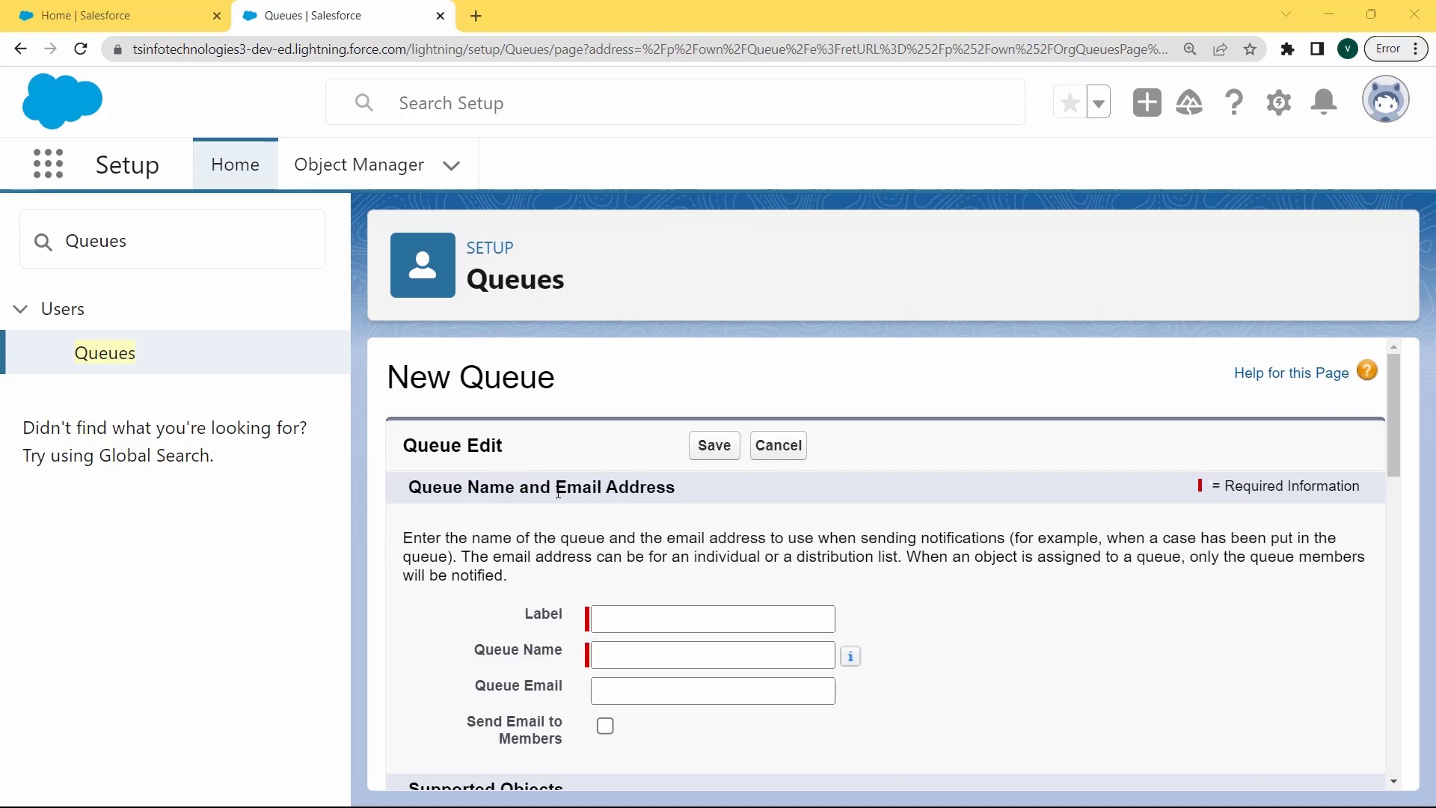
pyautogui.click(611, 619)
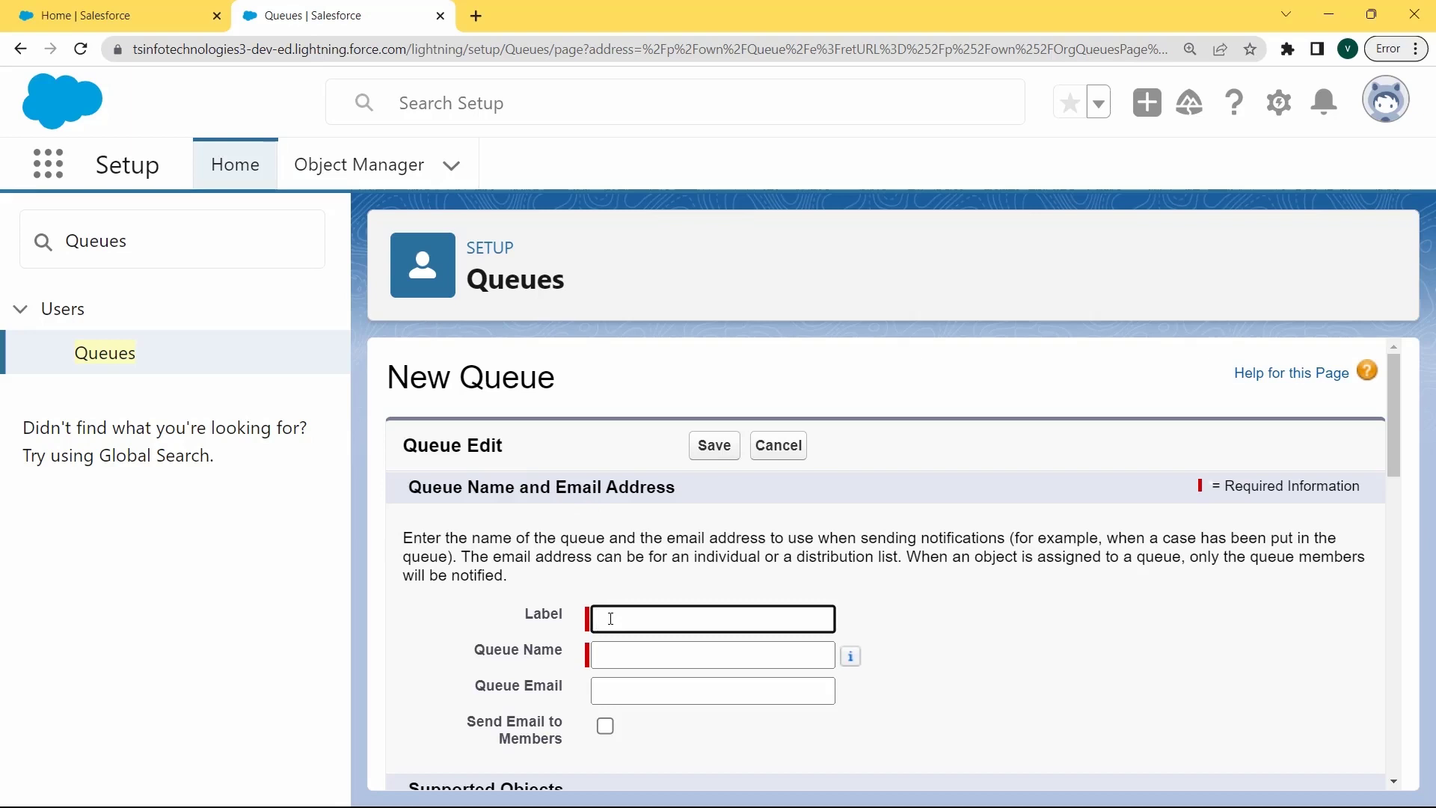
pyautogui.write('United States Lead Queue')
pyautogui.click(635, 655)
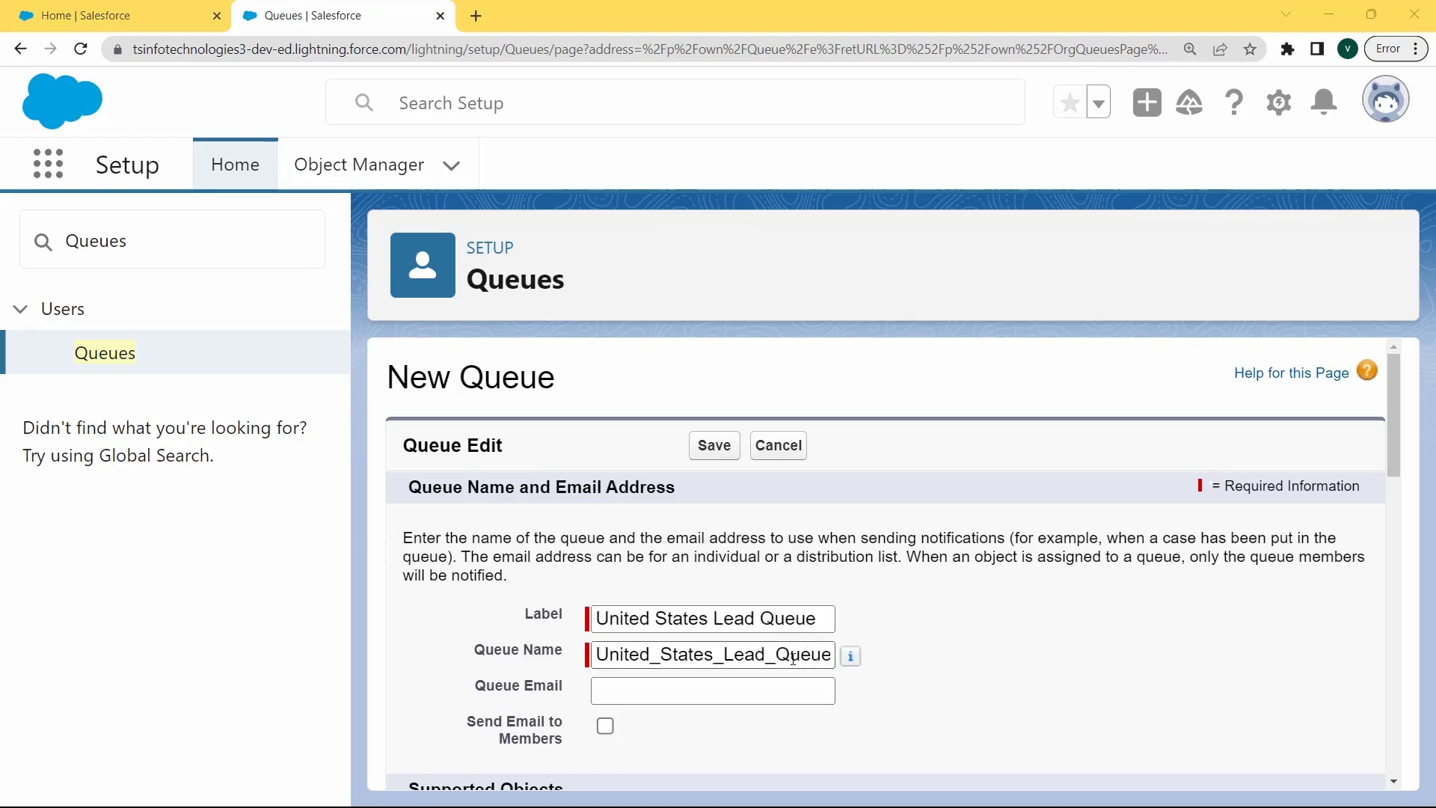
pyautogui.click(794, 658)
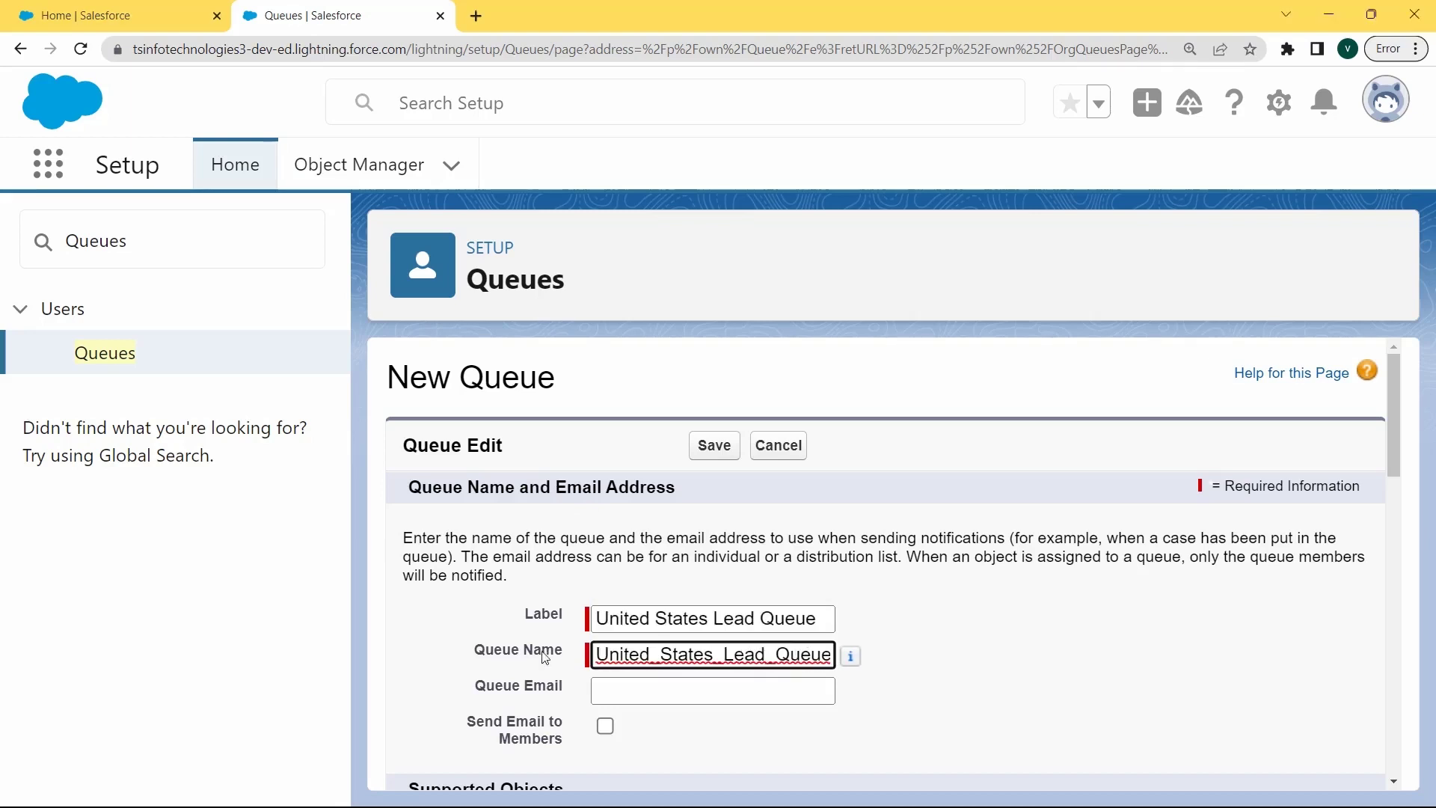
pyautogui.click(653, 670)
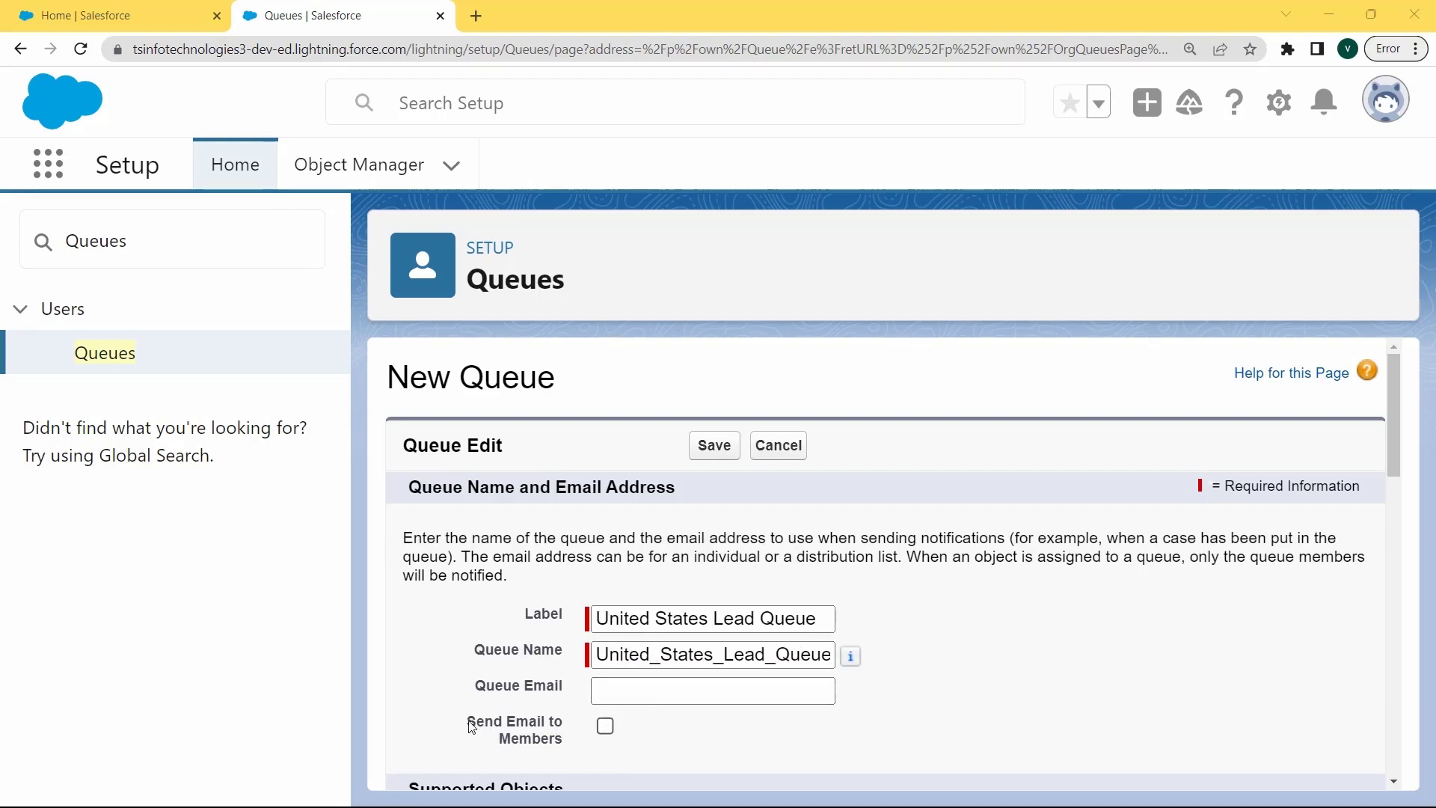
pyautogui.click(606, 727)
# Add Lead and USA student to the queue's Supported Objects.
pyautogui.moveTo(1404, 444); pyautogui.dragTo(1402, 559)
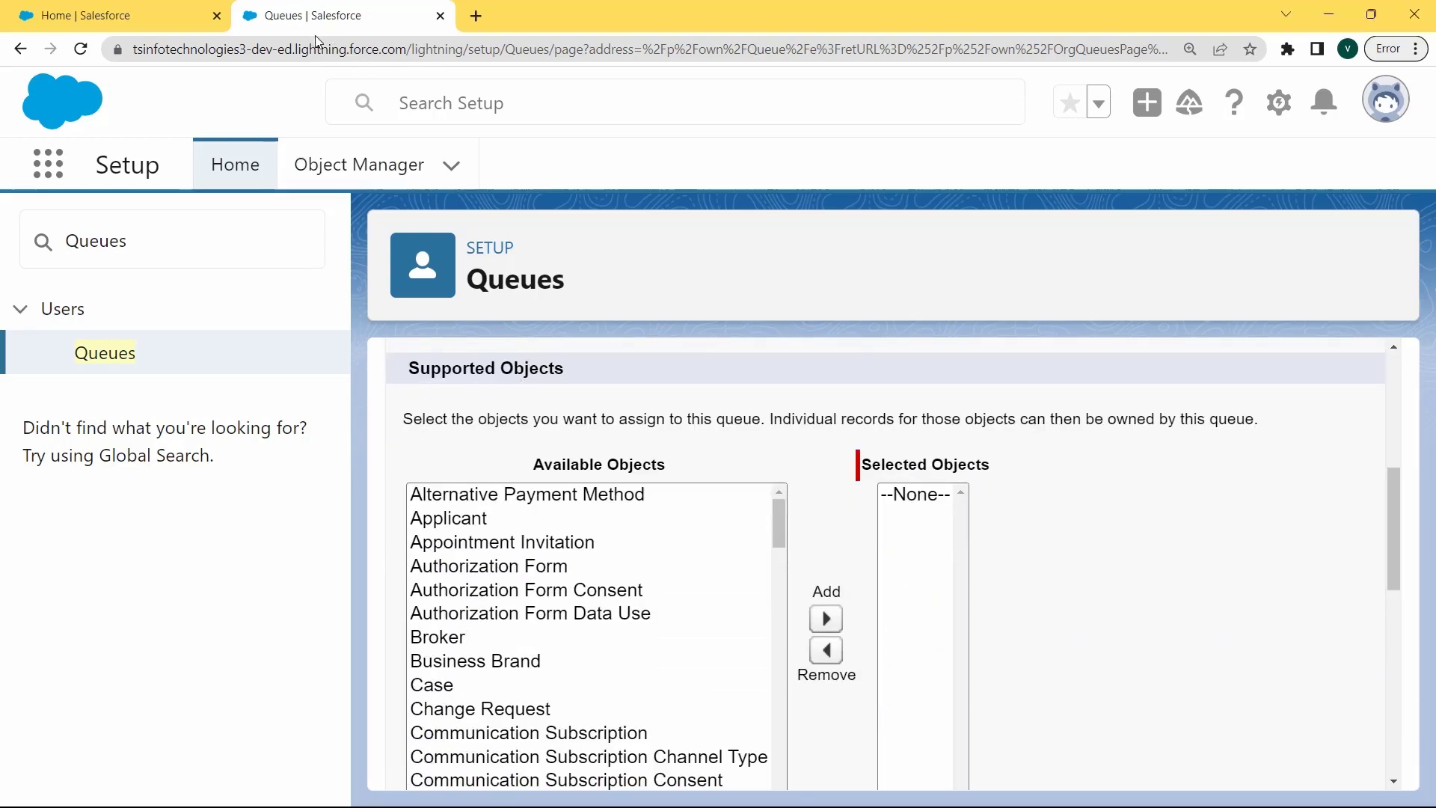
pyautogui.scroll(-8, 566, 575)
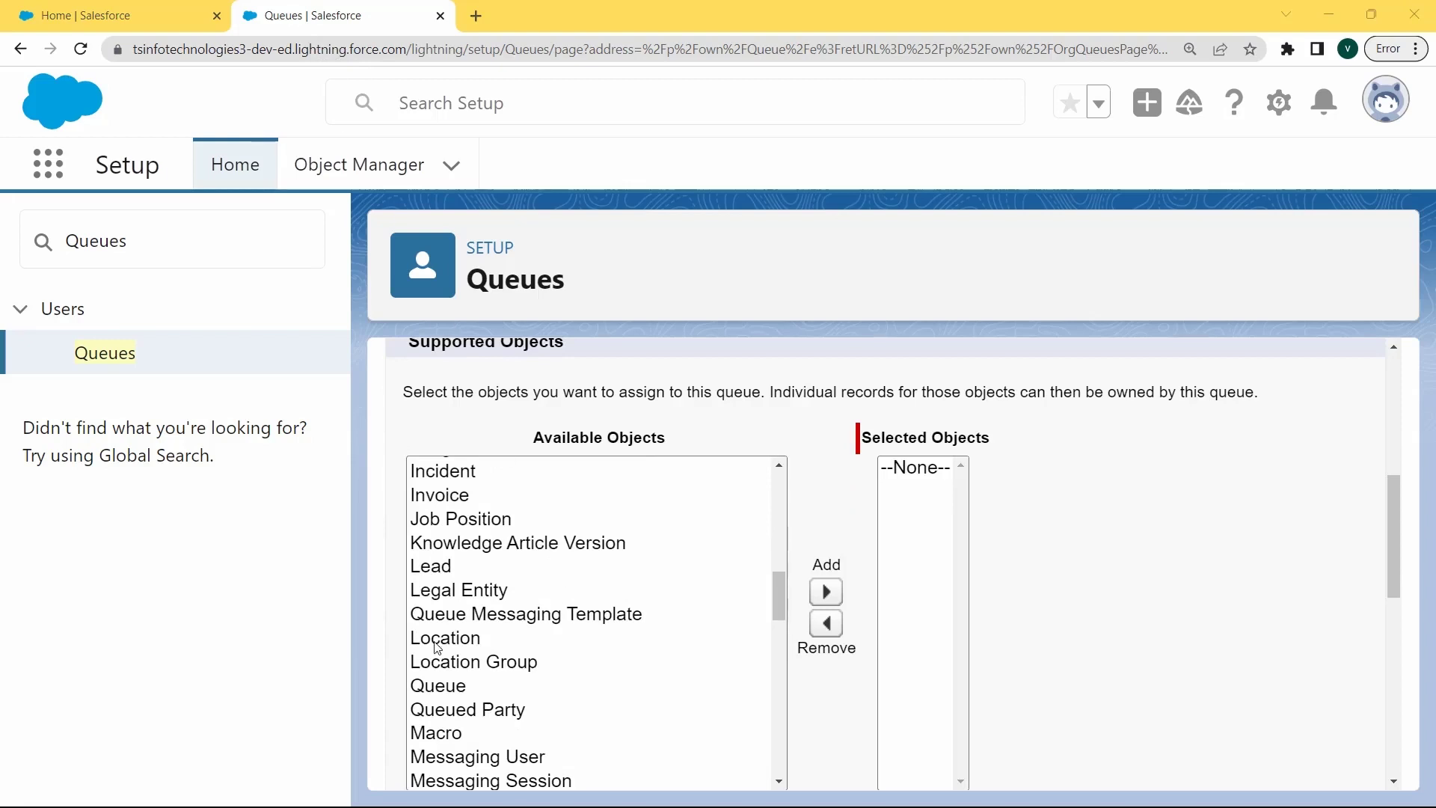
pyautogui.click(435, 567)
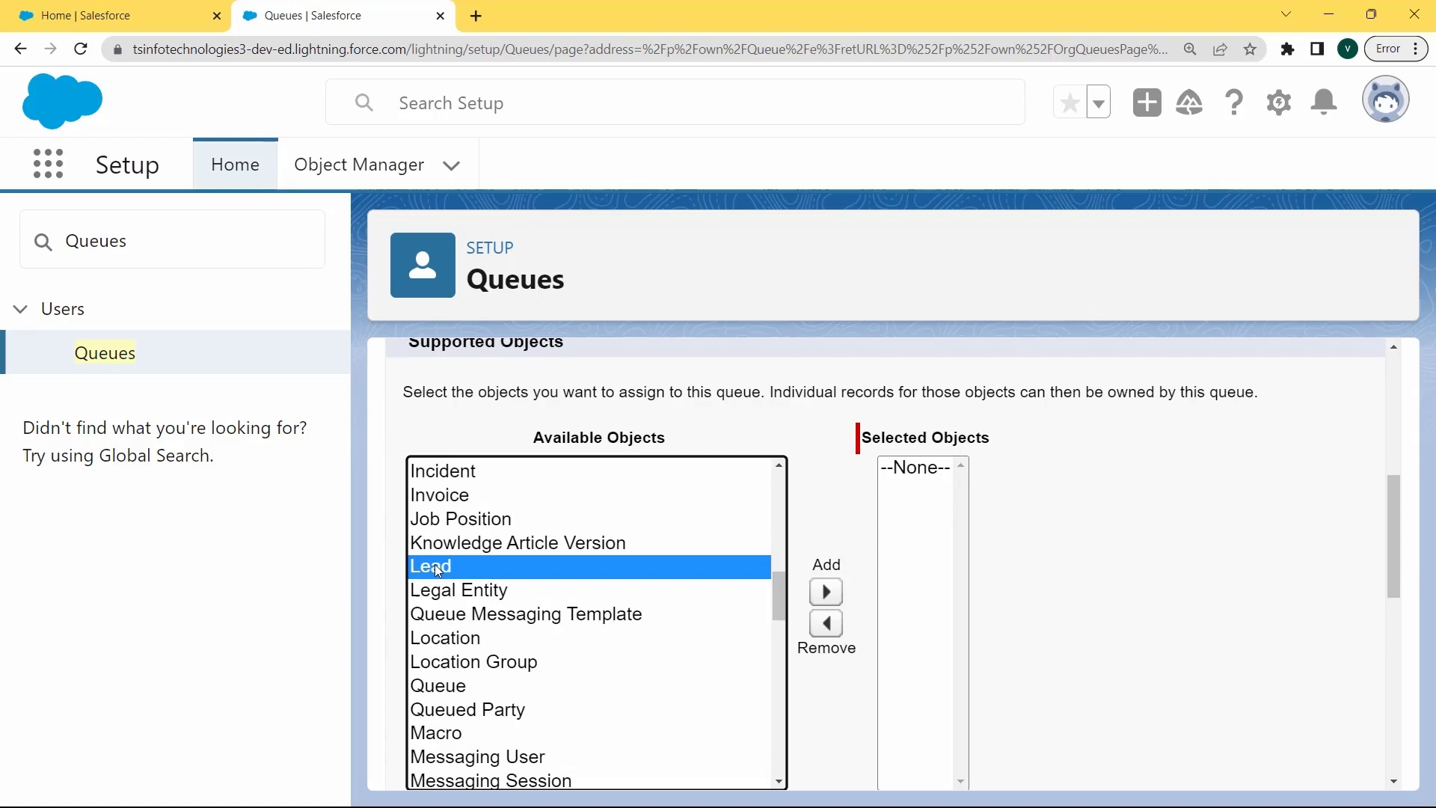
pyautogui.click(826, 595)
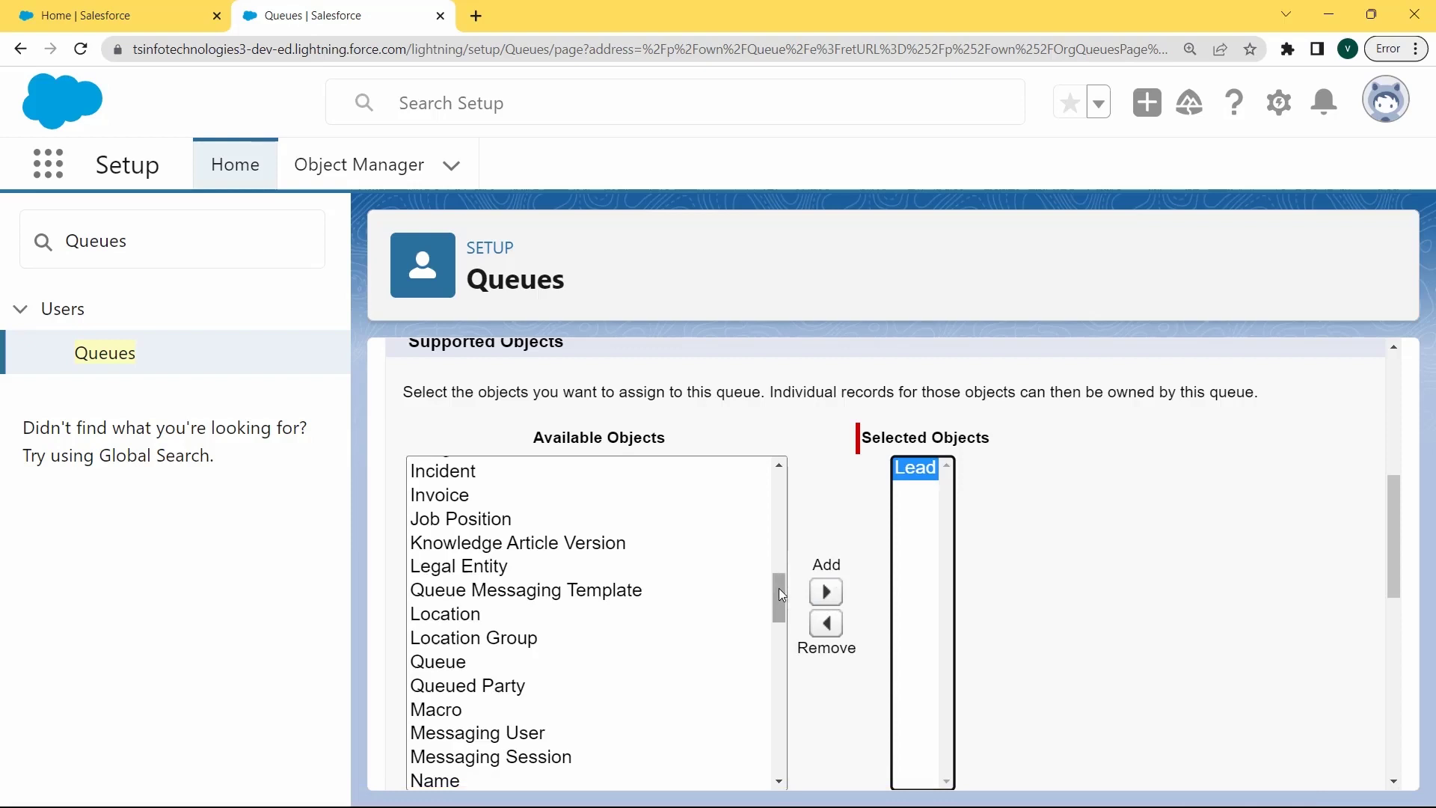
pyautogui.moveTo(780, 594); pyautogui.dragTo(779, 711)
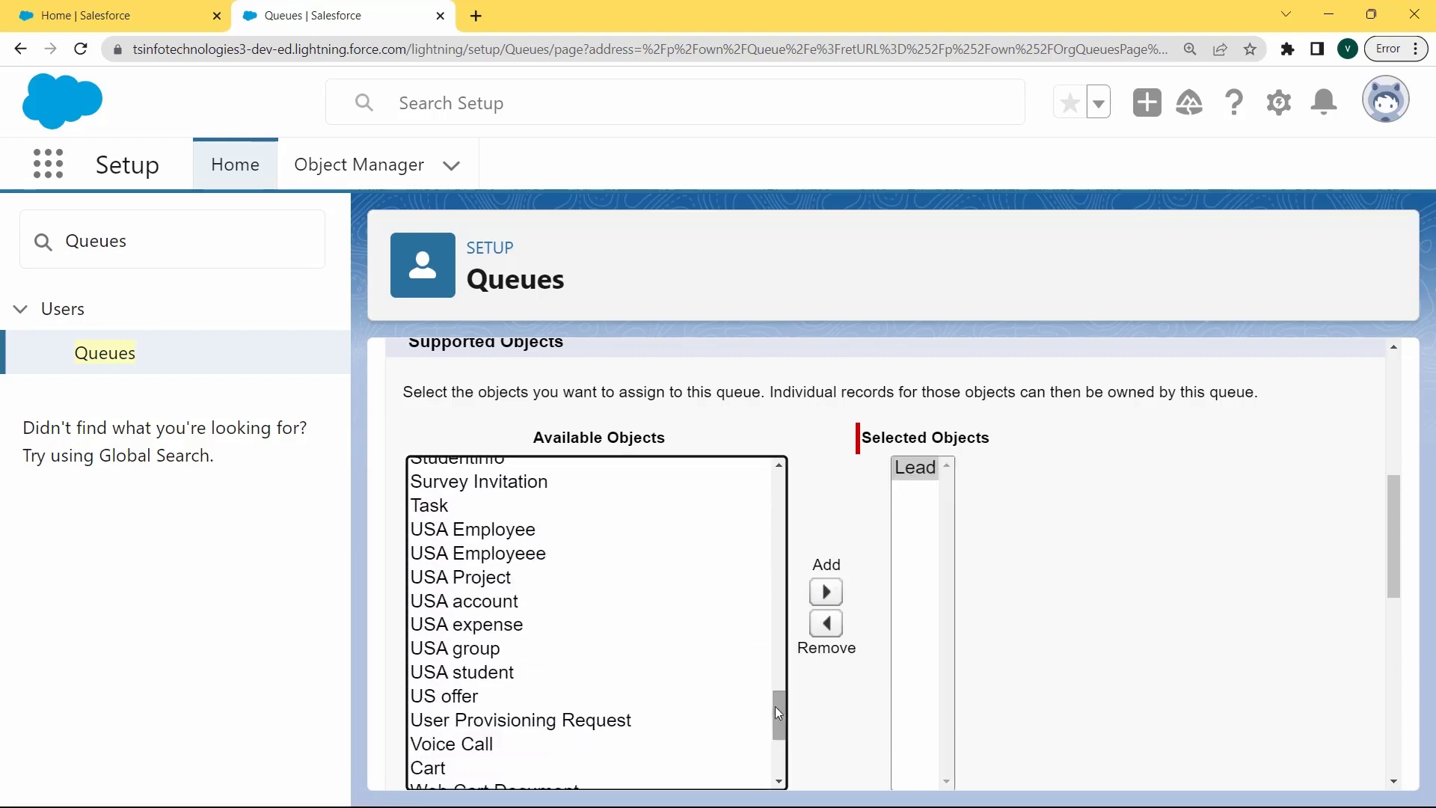
pyautogui.click(487, 672)
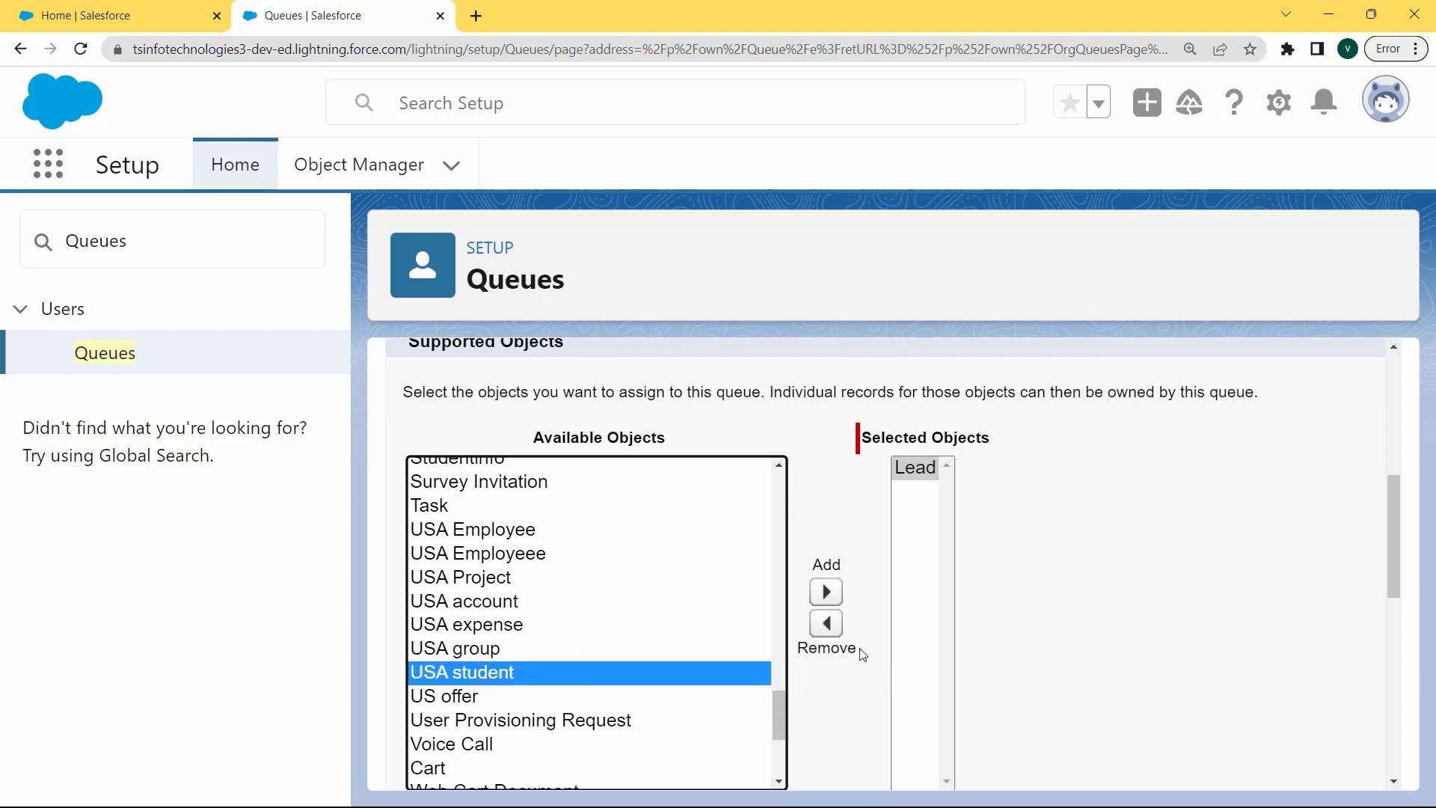
pyautogui.click(826, 592)
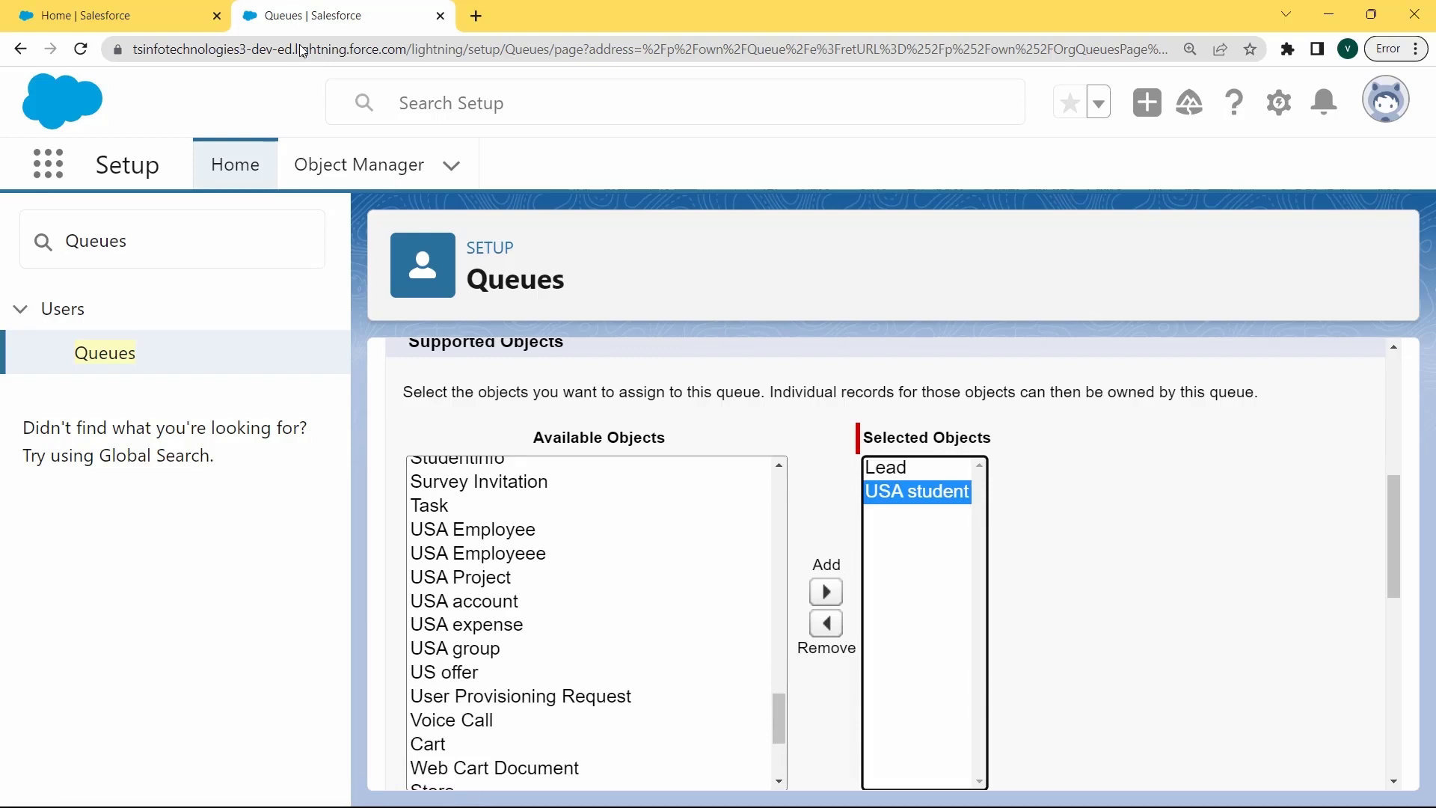
pyautogui.moveTo(1406, 572); pyautogui.dragTo(1414, 682)
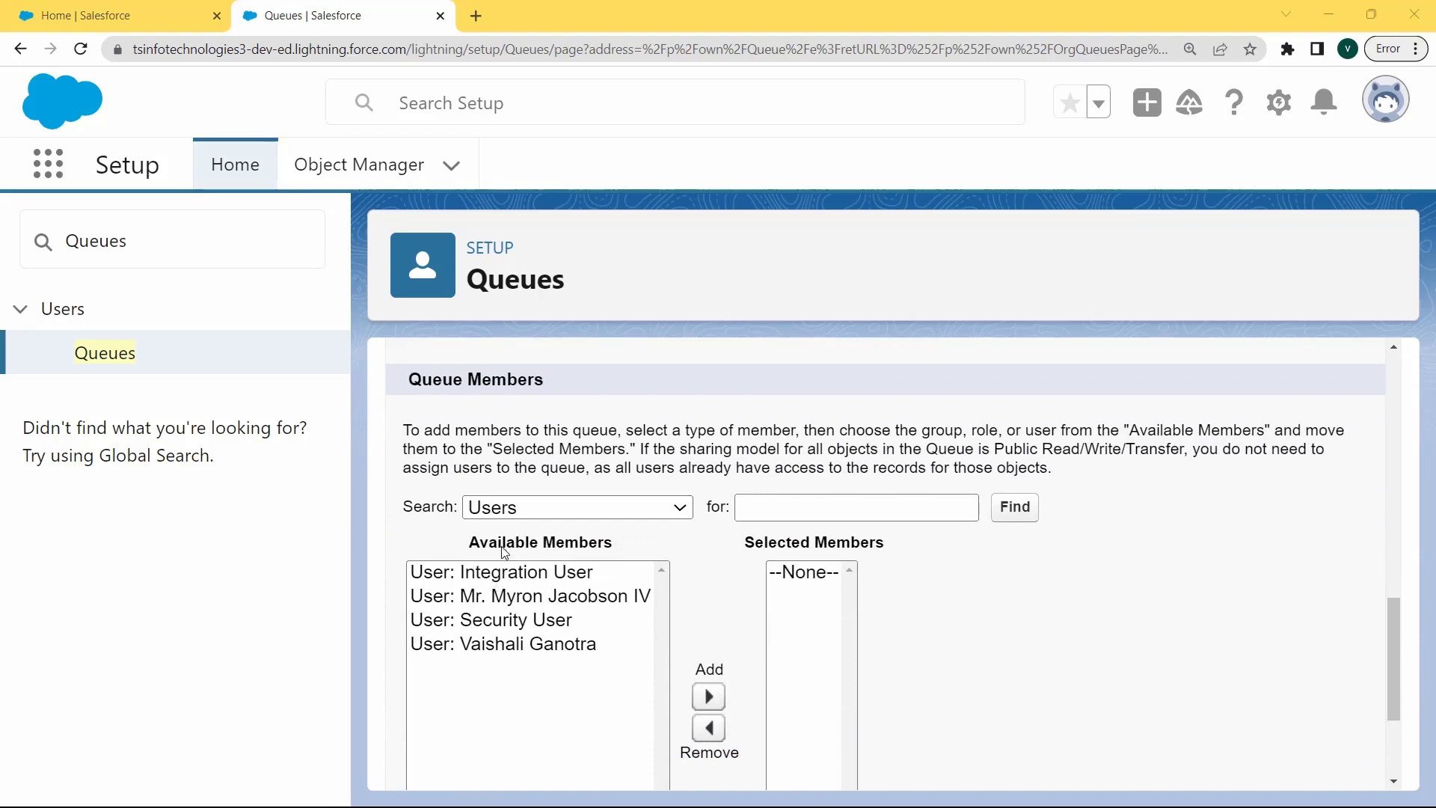
# Add one user as a member of the United States Lead Queue and save it.
pyautogui.click(509, 647)
pyautogui.scroll(-1, 509, 657)
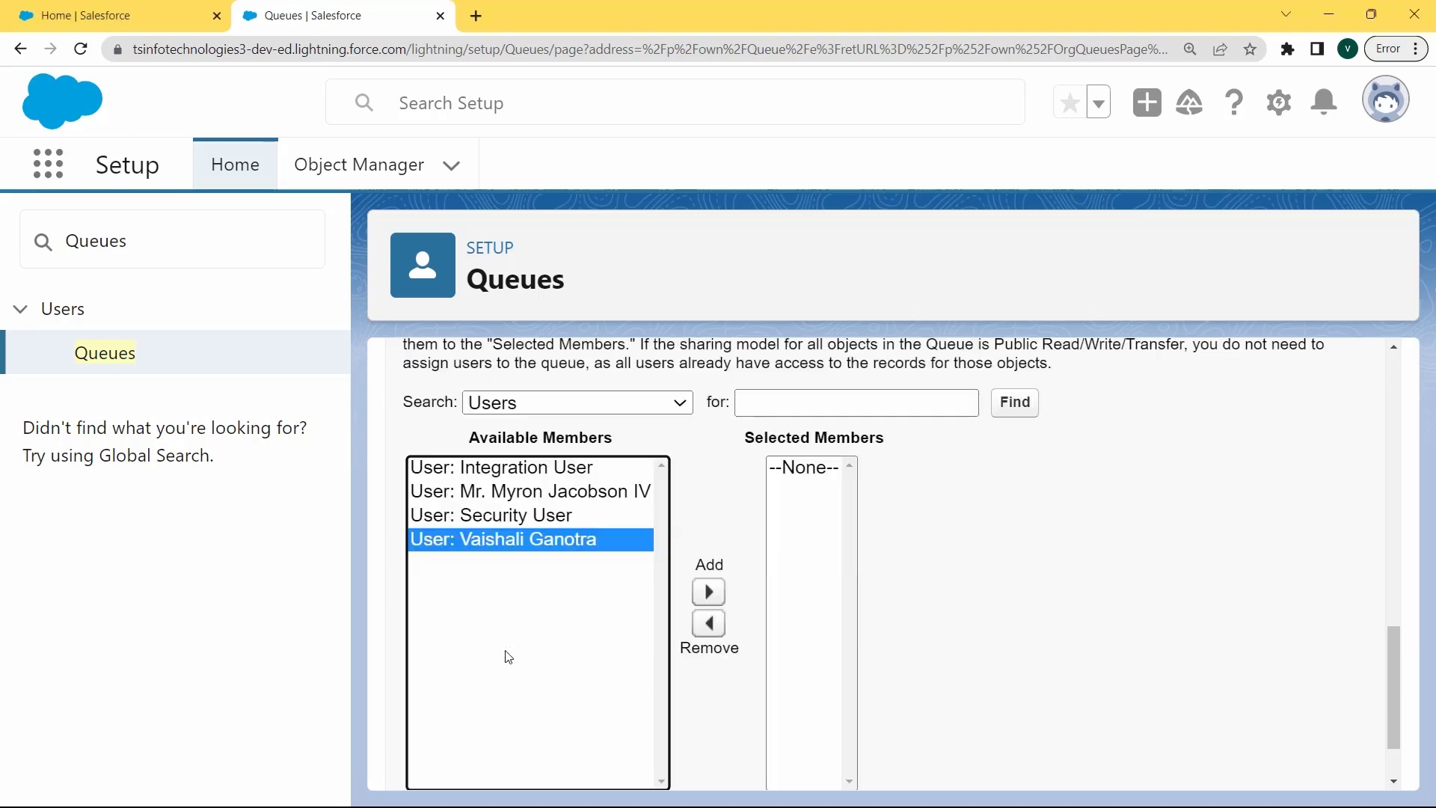
pyautogui.click(708, 591)
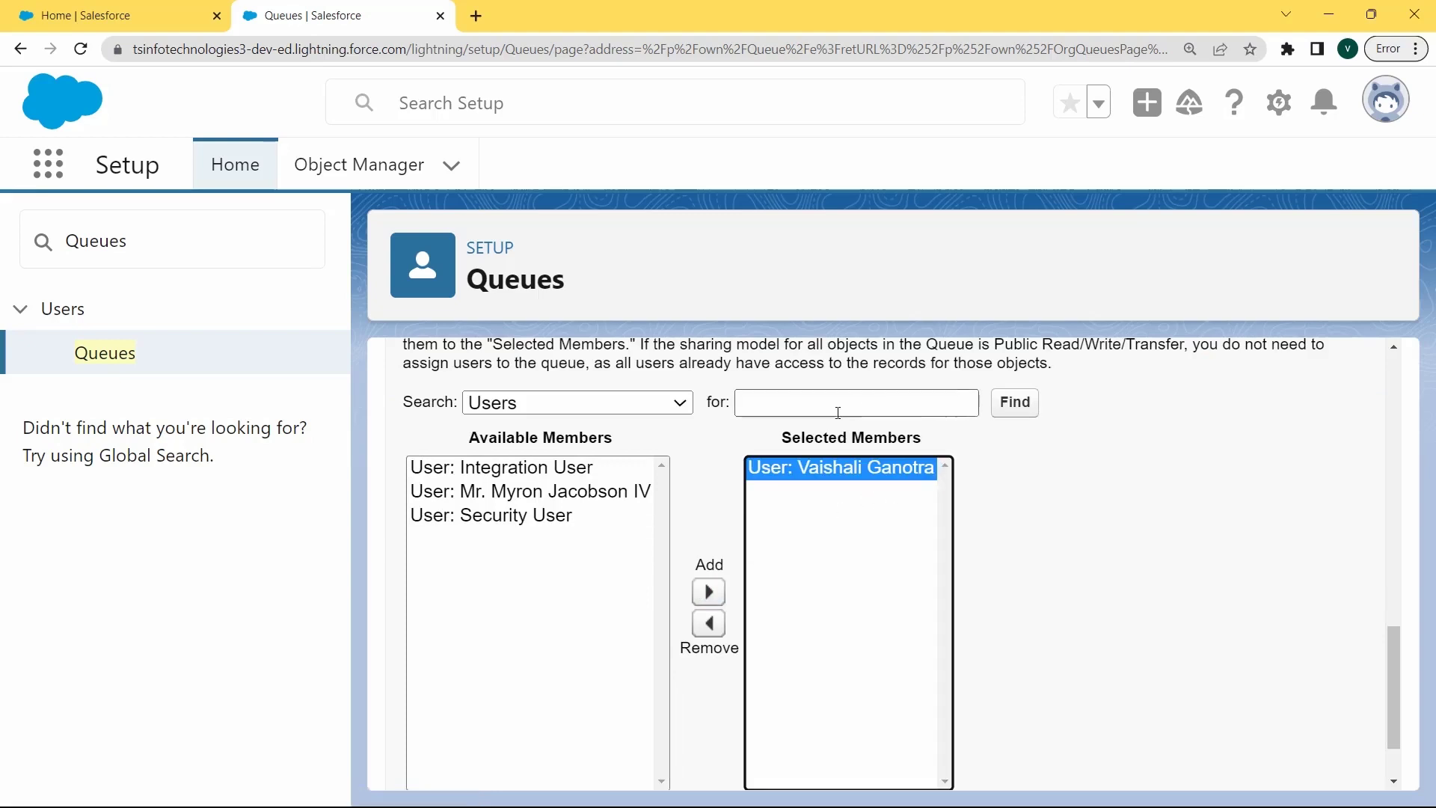
pyautogui.scroll(-1, 843, 586)
pyautogui.click(712, 755)
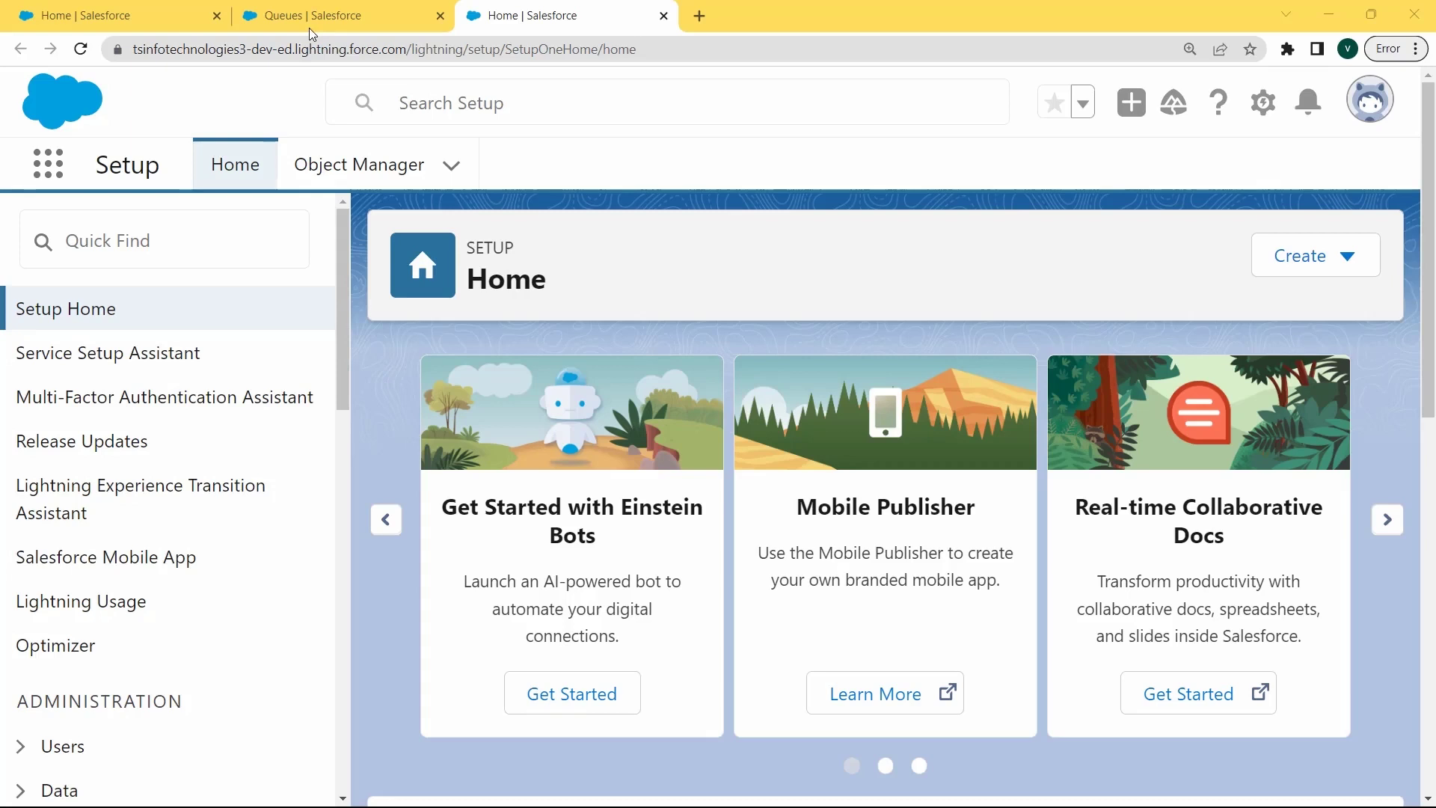
# Switch to Salesforce Classic and open Setup > Manage Users > Queues.
pyautogui.click(1378, 84)
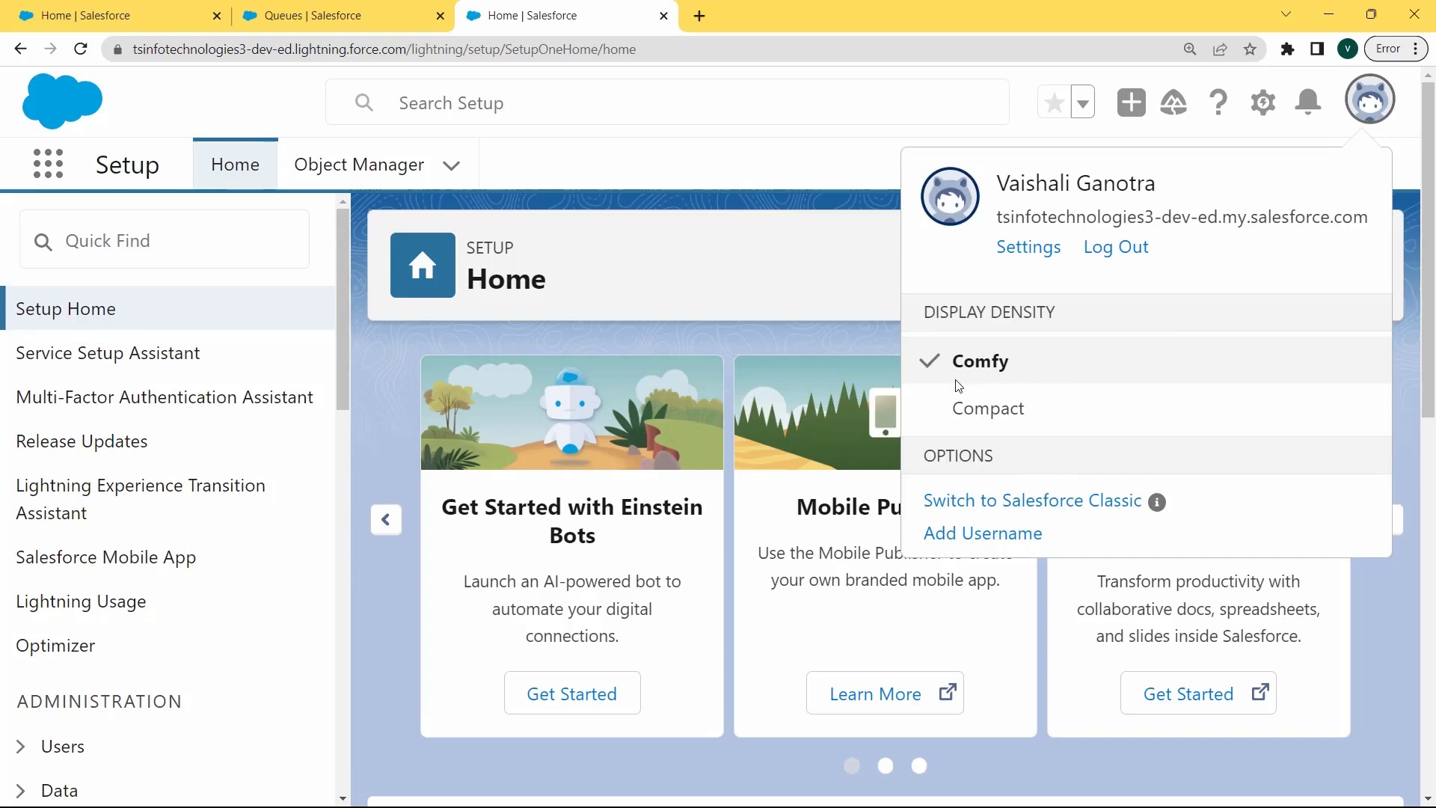
pyautogui.click(1041, 517)
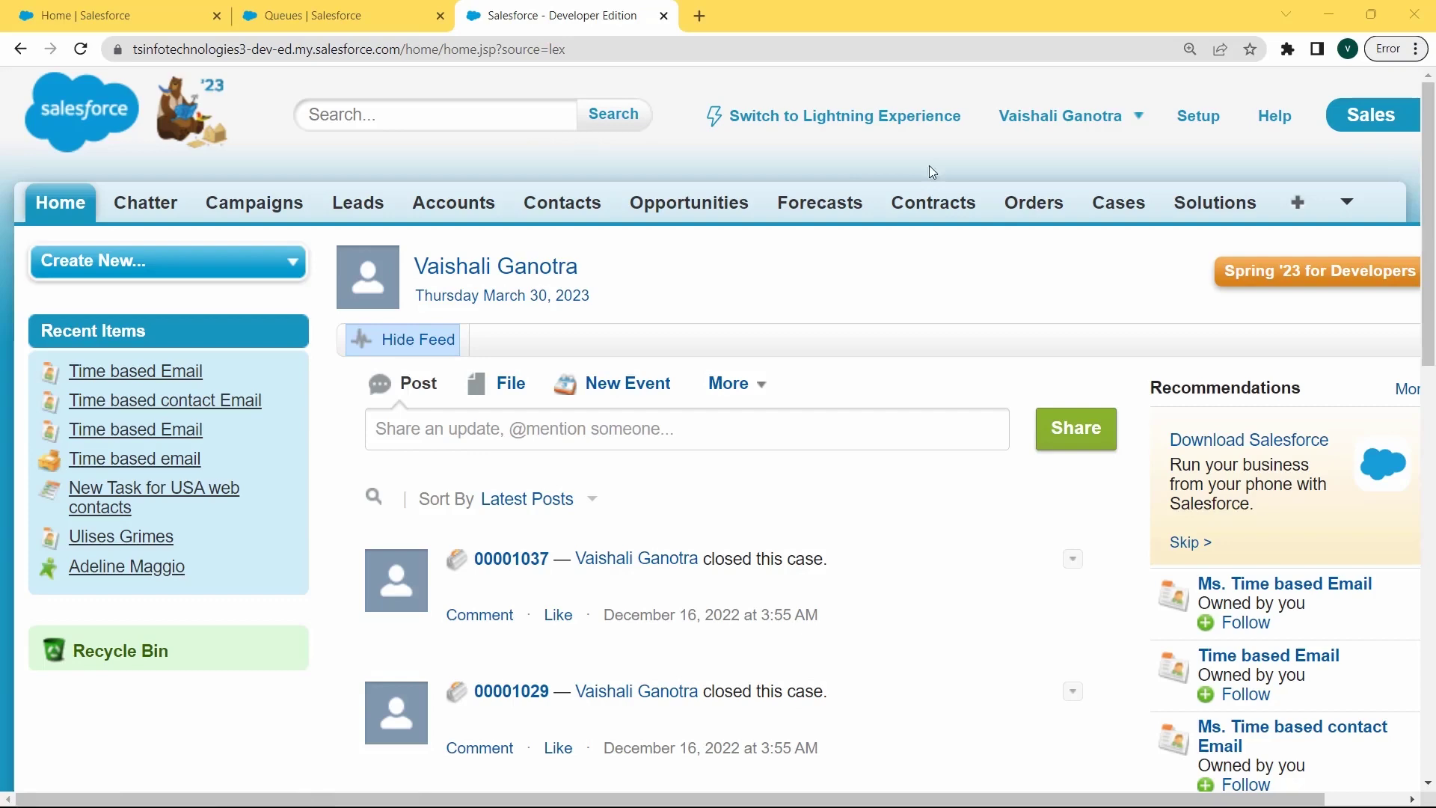
pyautogui.click(1183, 123)
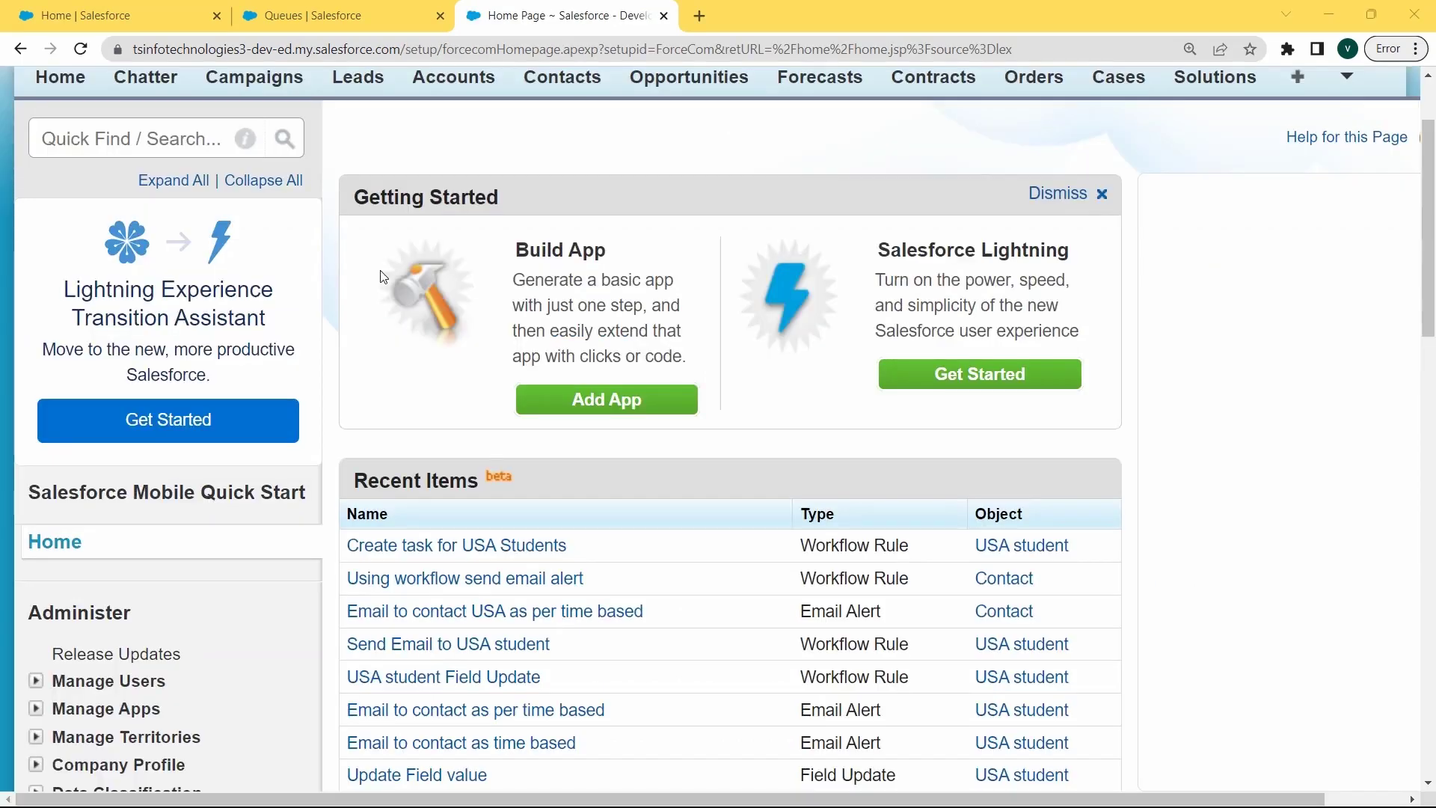
pyautogui.click(36, 682)
pyautogui.scroll(-3, 66, 625)
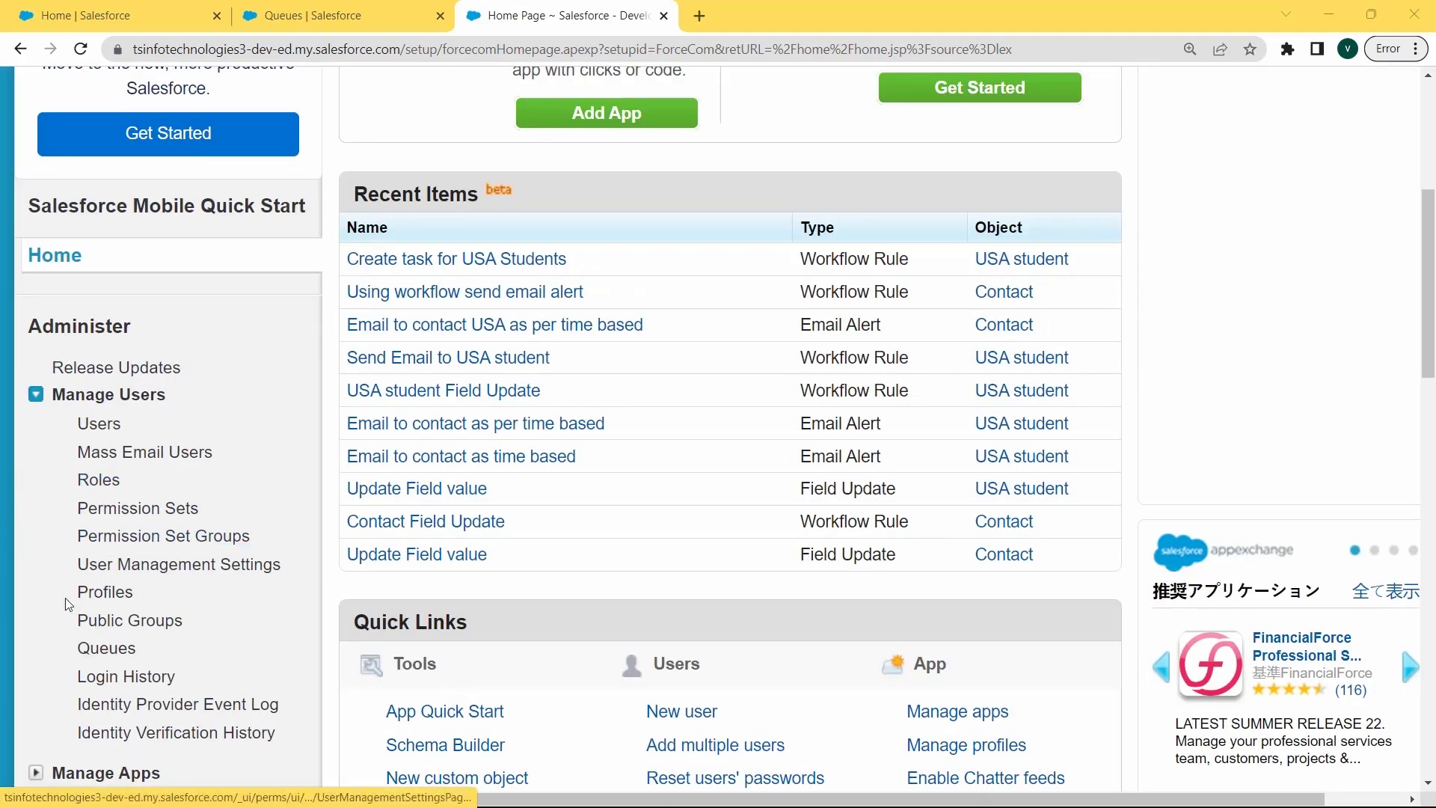
pyautogui.click(95, 650)
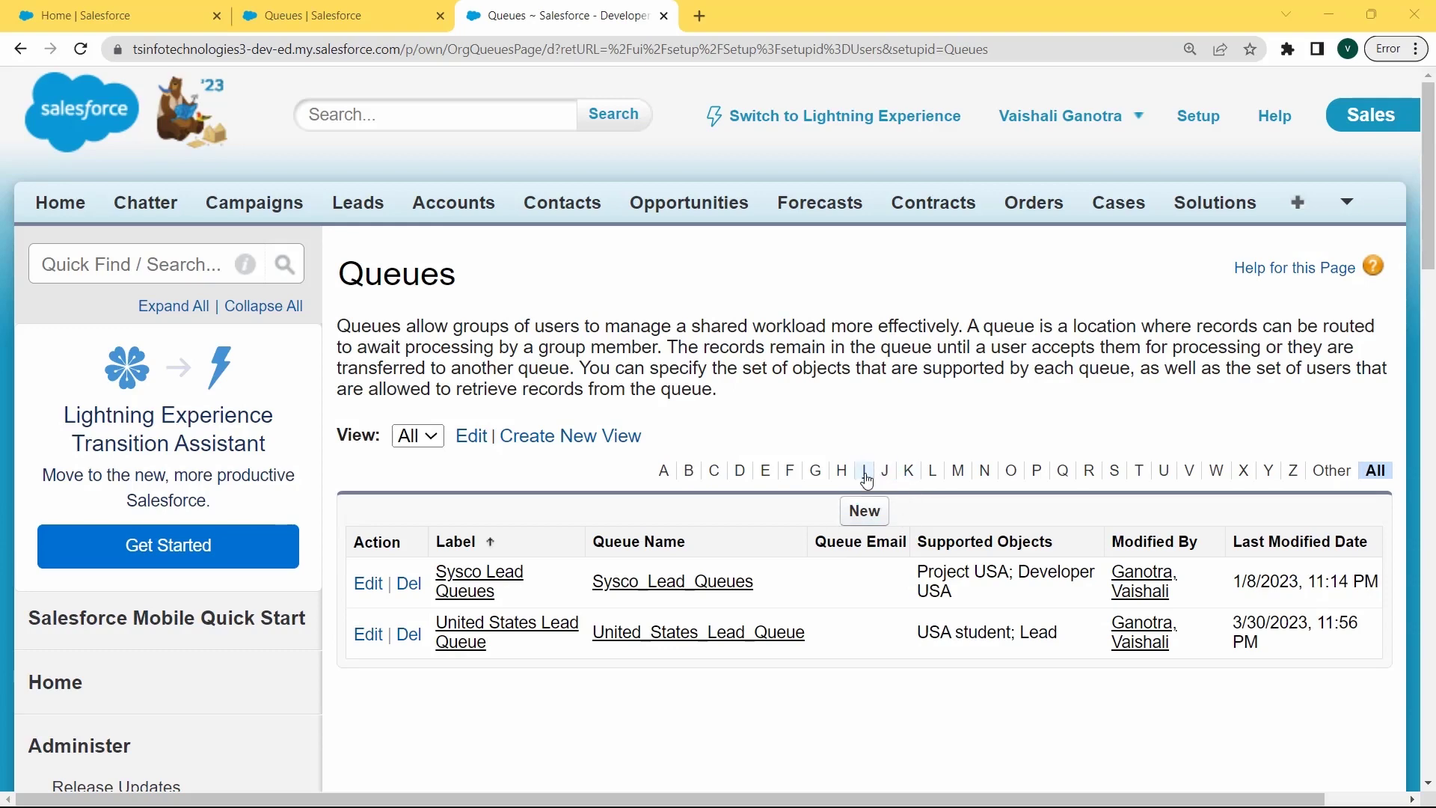
# Start a new queue labelled 'Chicago lead queues', name Chicago_lead_queues, with Send Email to Members checked.
pyautogui.click(865, 509)
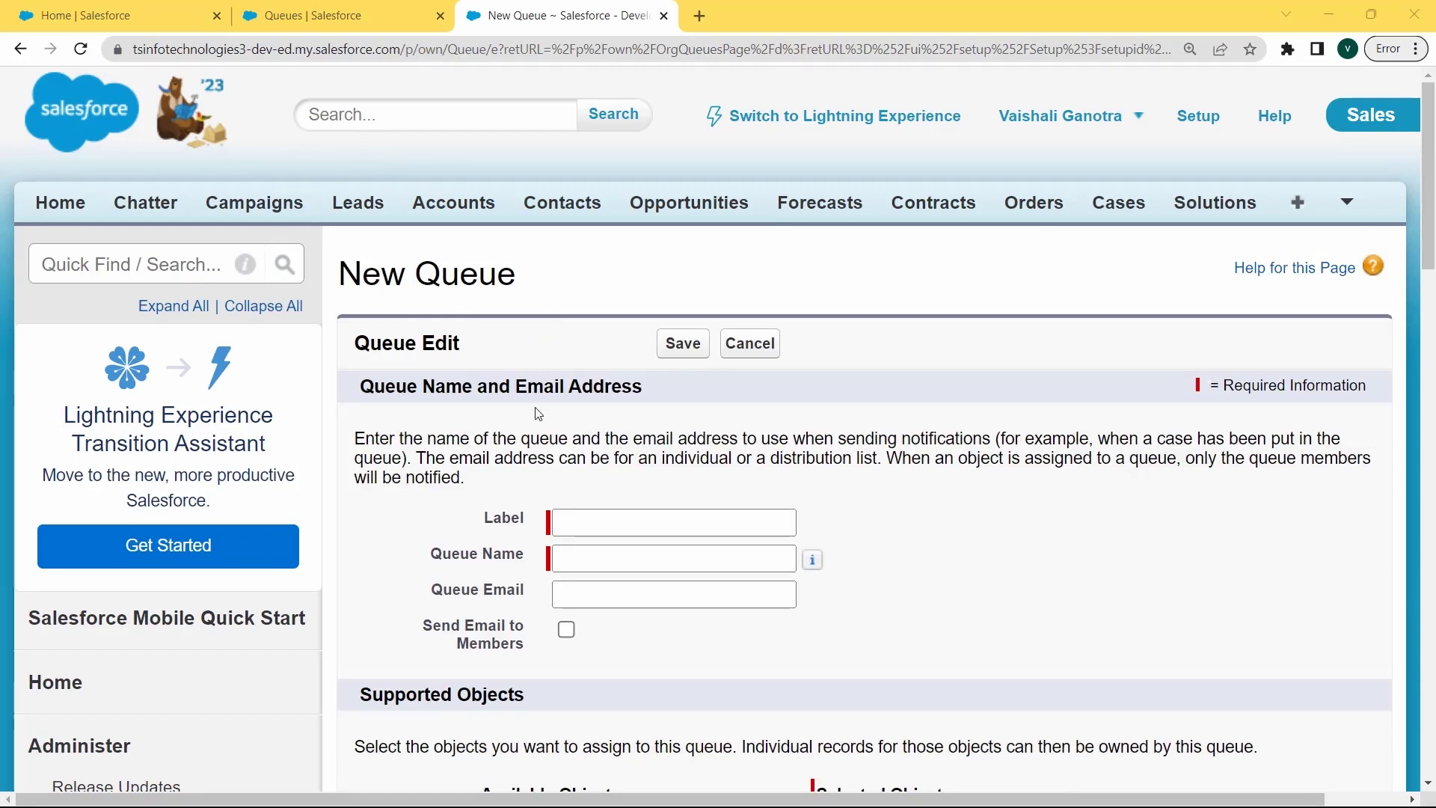
pyautogui.click(561, 522)
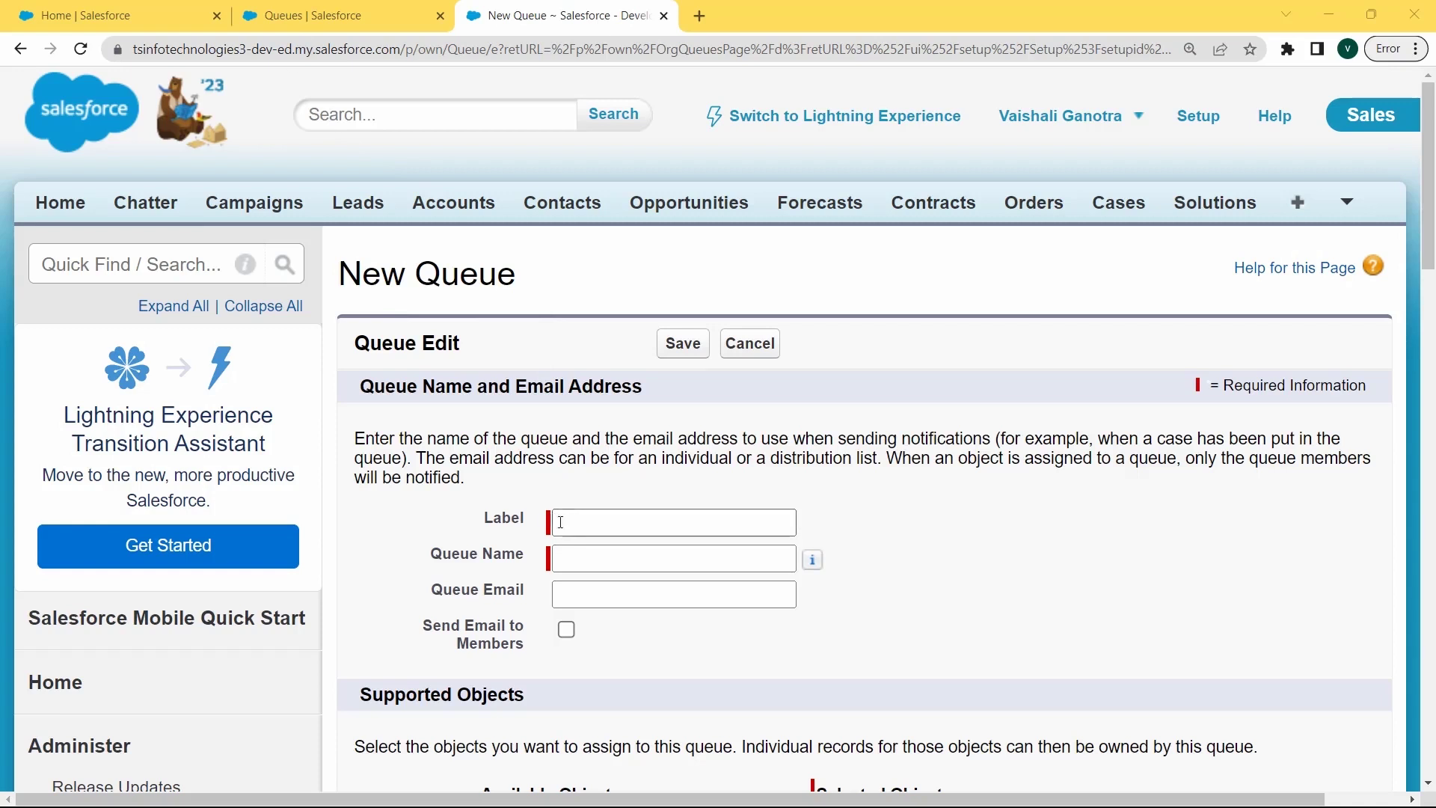
pyautogui.click(566, 524)
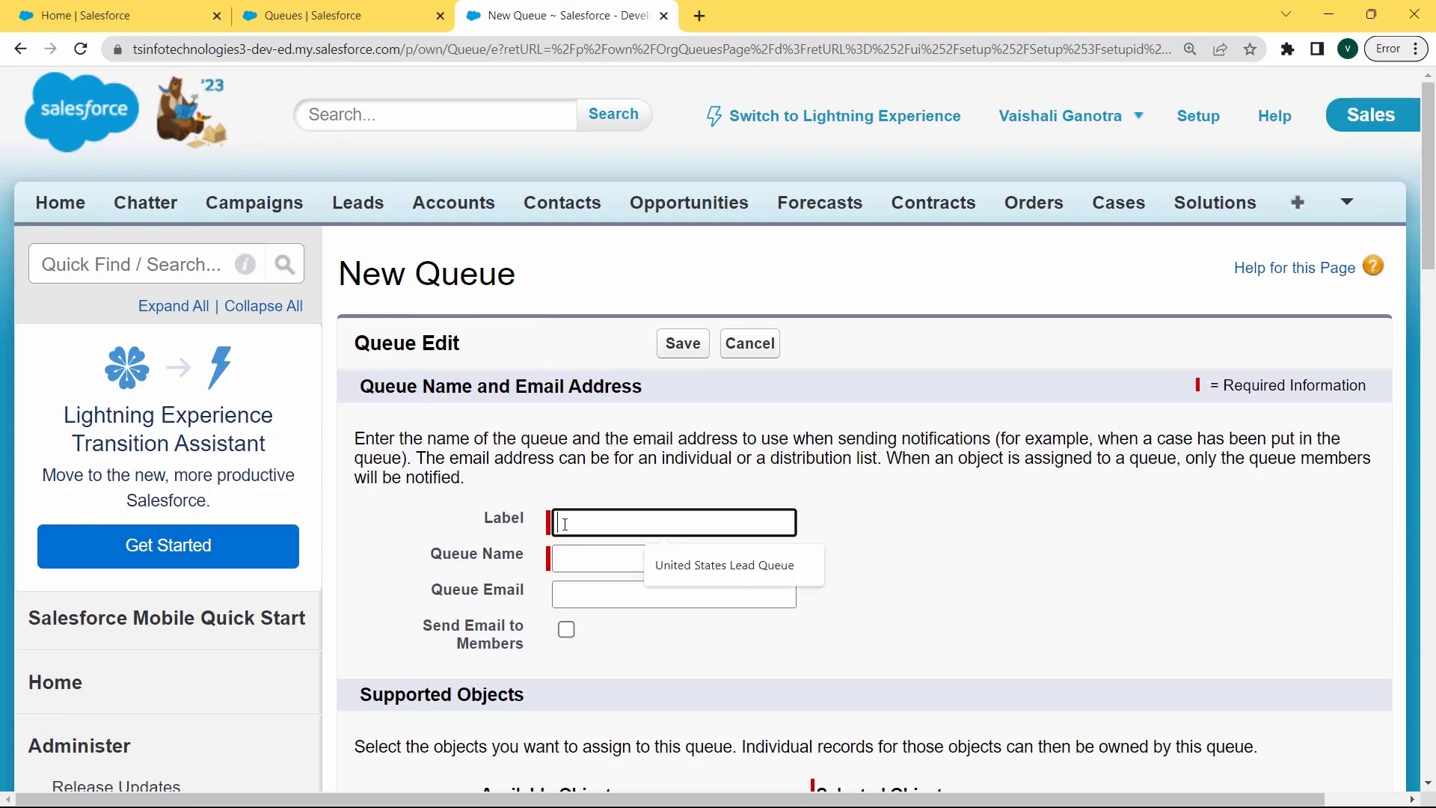
pyautogui.write('Chicago lead queues')
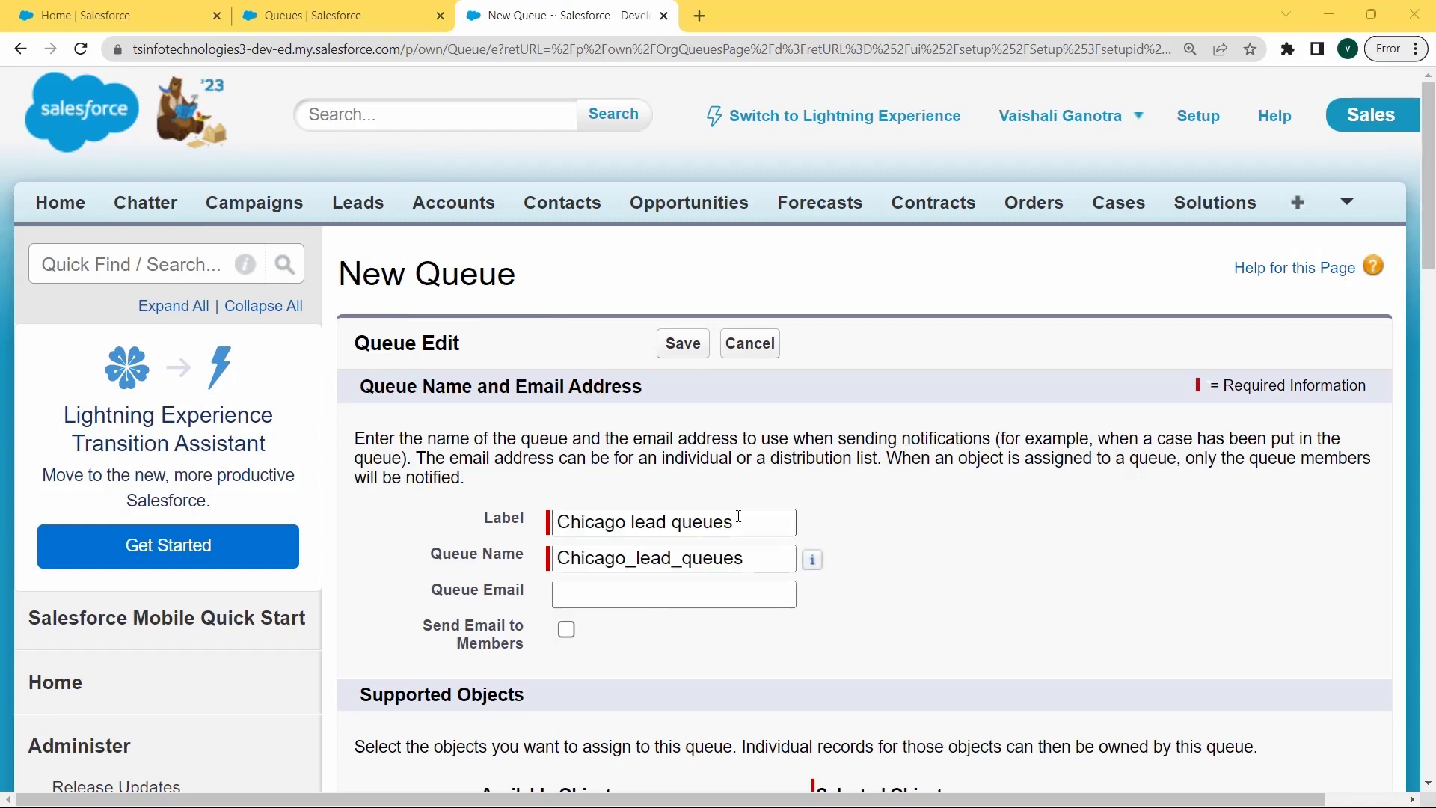
pyautogui.click(750, 569)
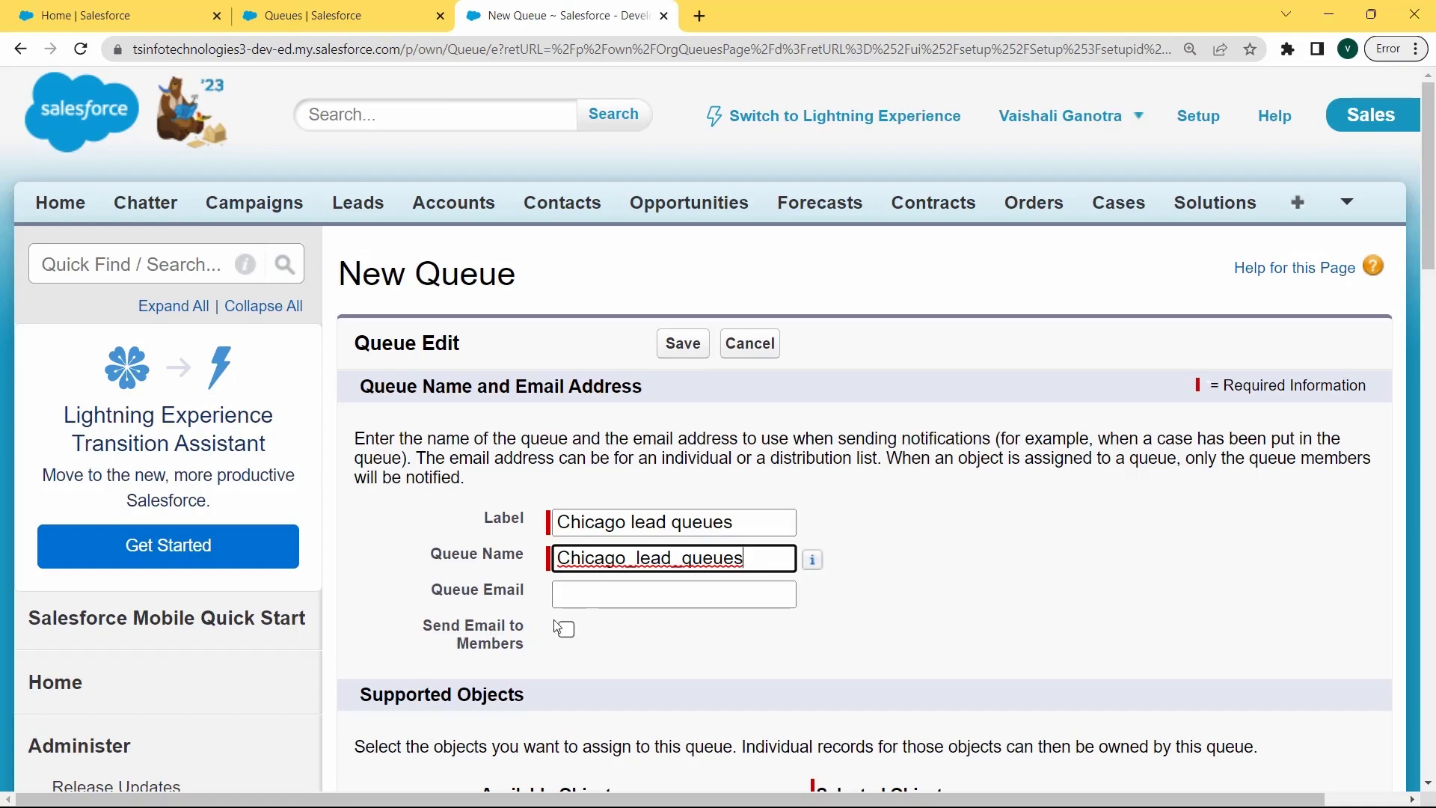
pyautogui.click(567, 636)
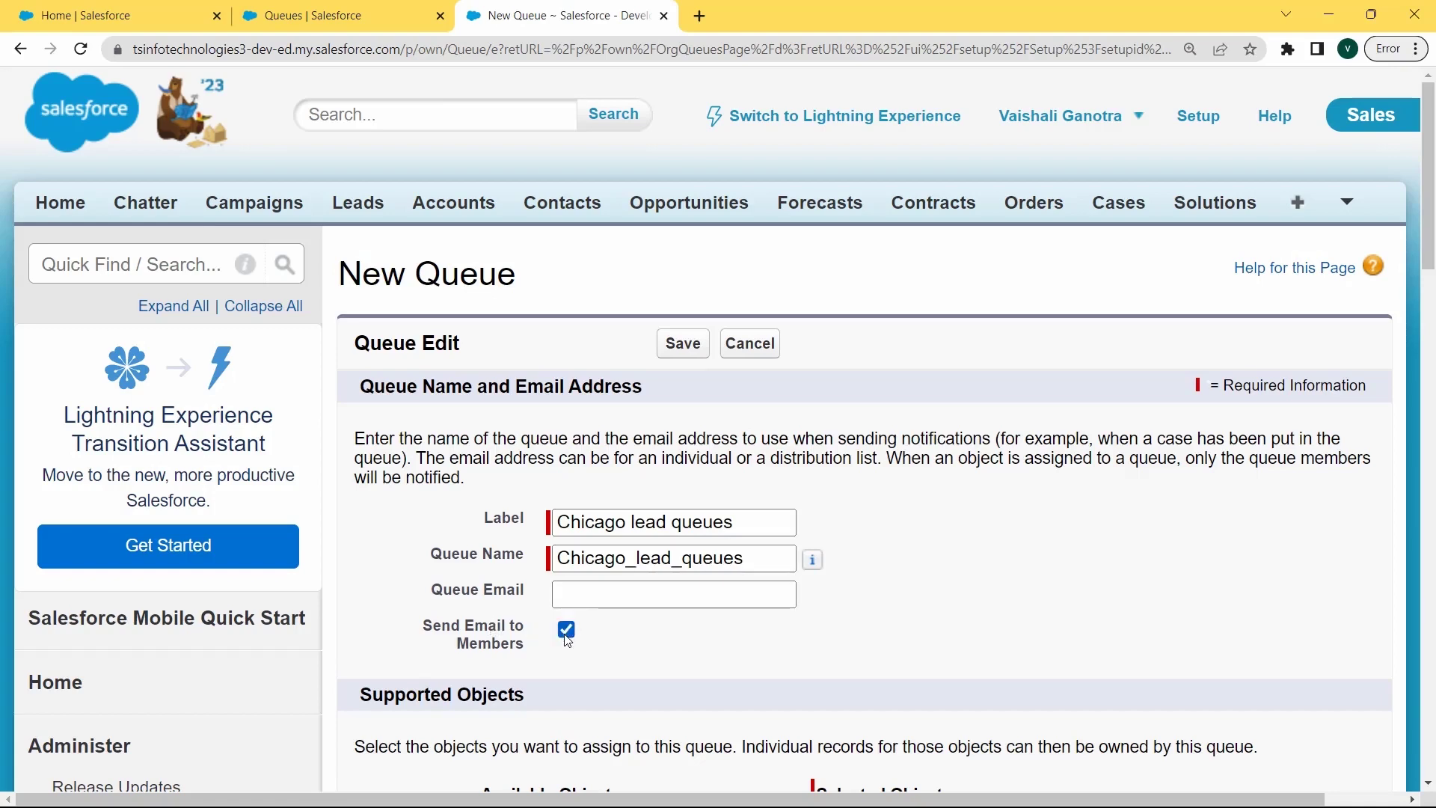
pyautogui.moveTo(1419, 267); pyautogui.dragTo(1432, 368)
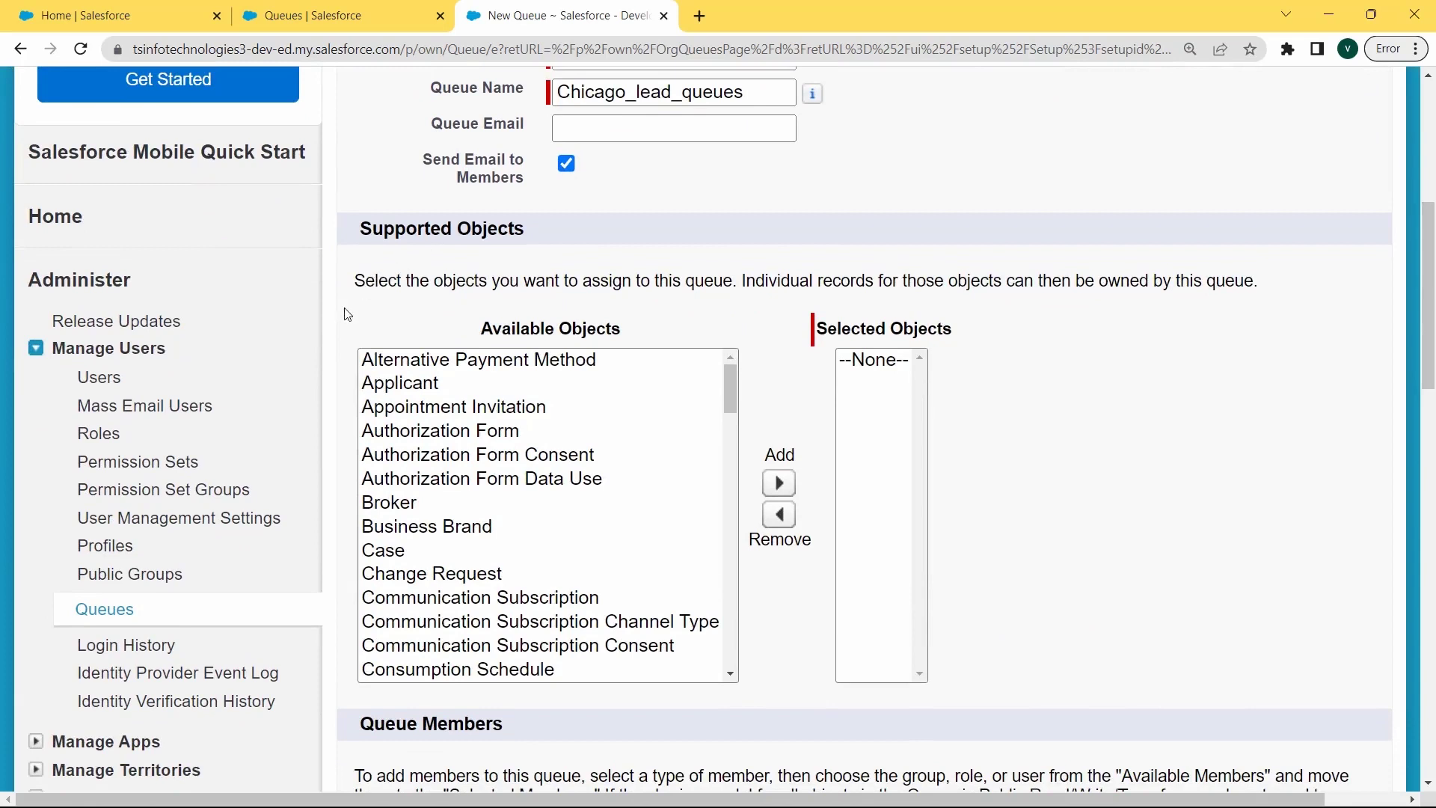
# Add Lead and Expense to the Chicago queue's Supported Objects.
pyautogui.scroll(-7, 372, 366)
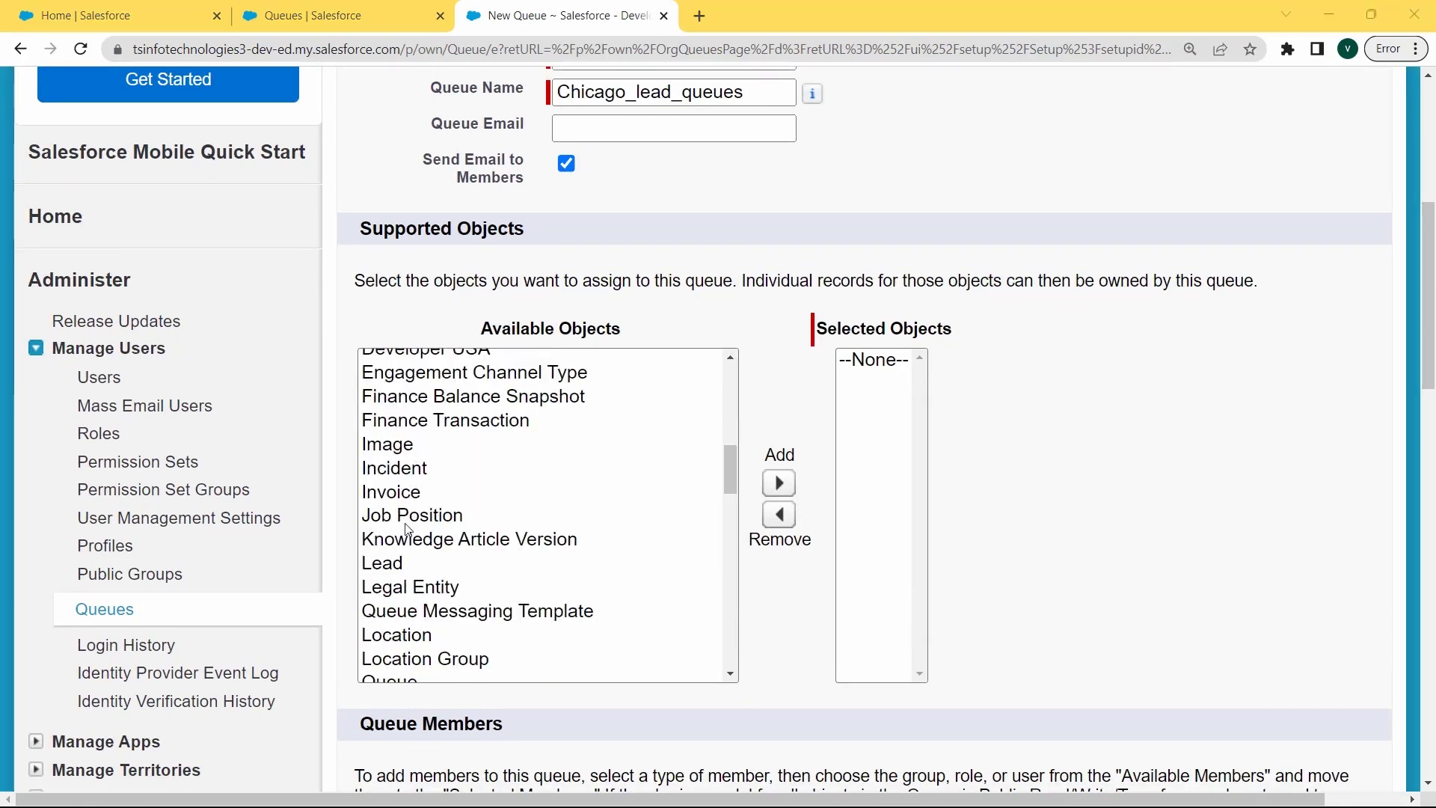
pyautogui.click(394, 564)
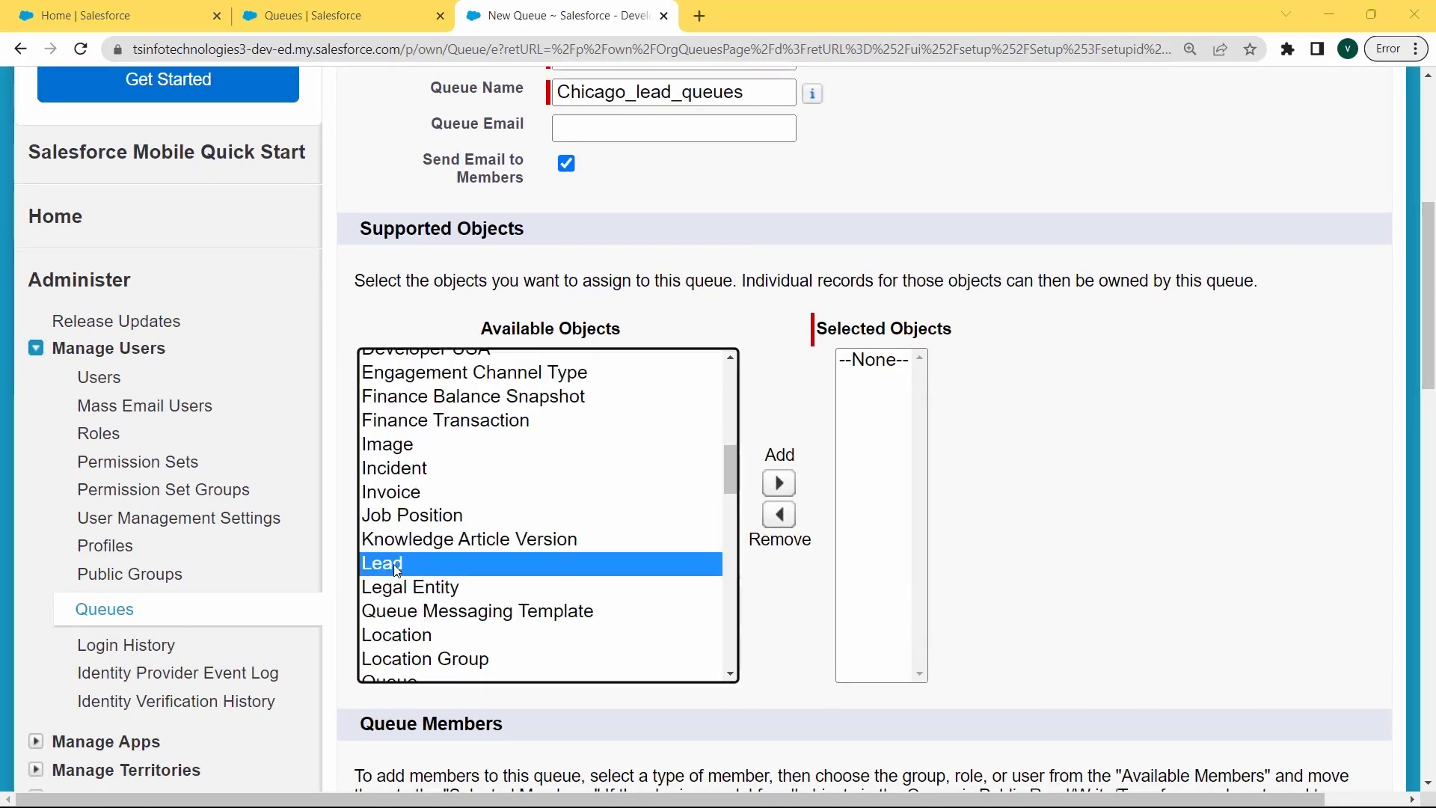
pyautogui.click(781, 487)
pyautogui.moveTo(732, 461); pyautogui.dragTo(737, 645)
pyautogui.click(386, 673)
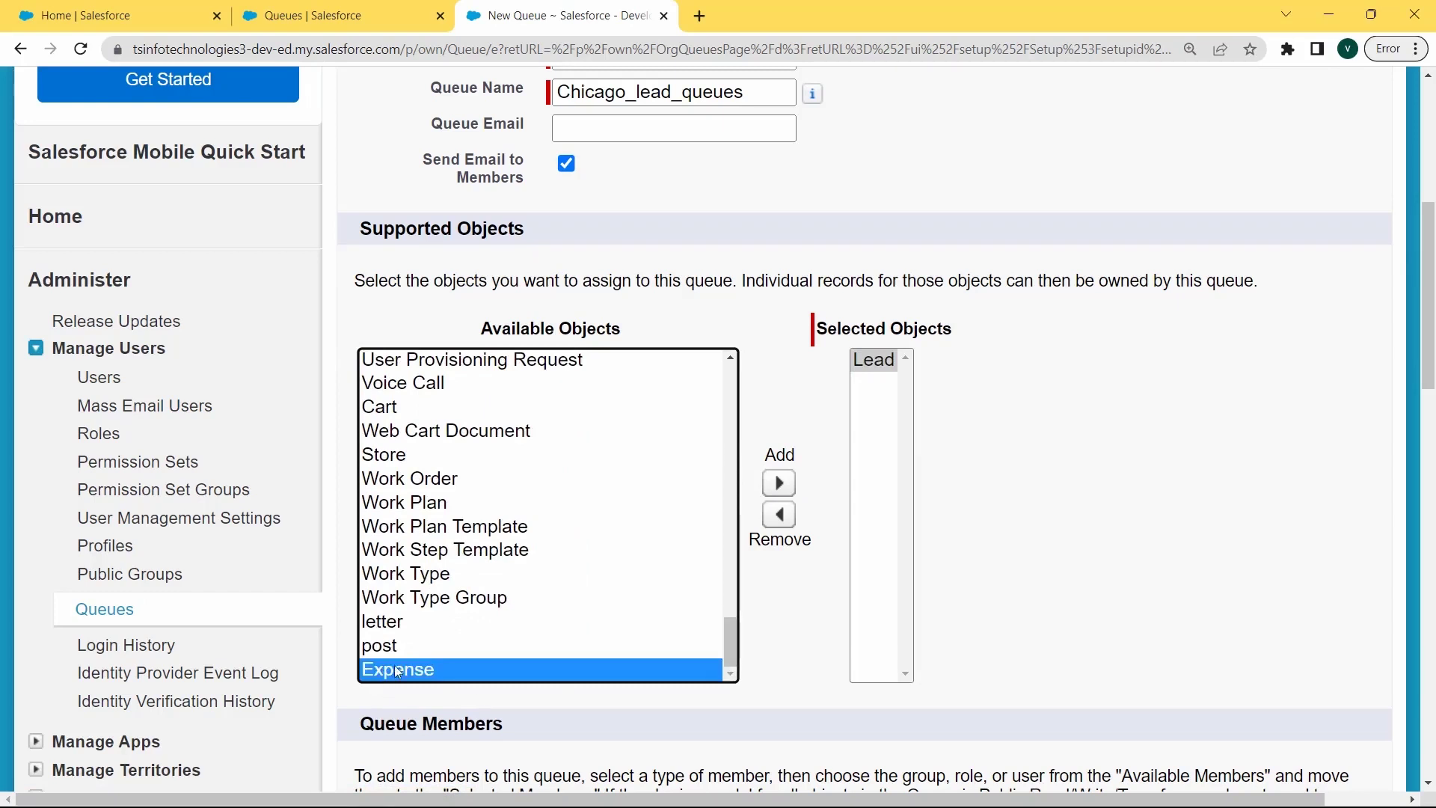
pyautogui.click(780, 484)
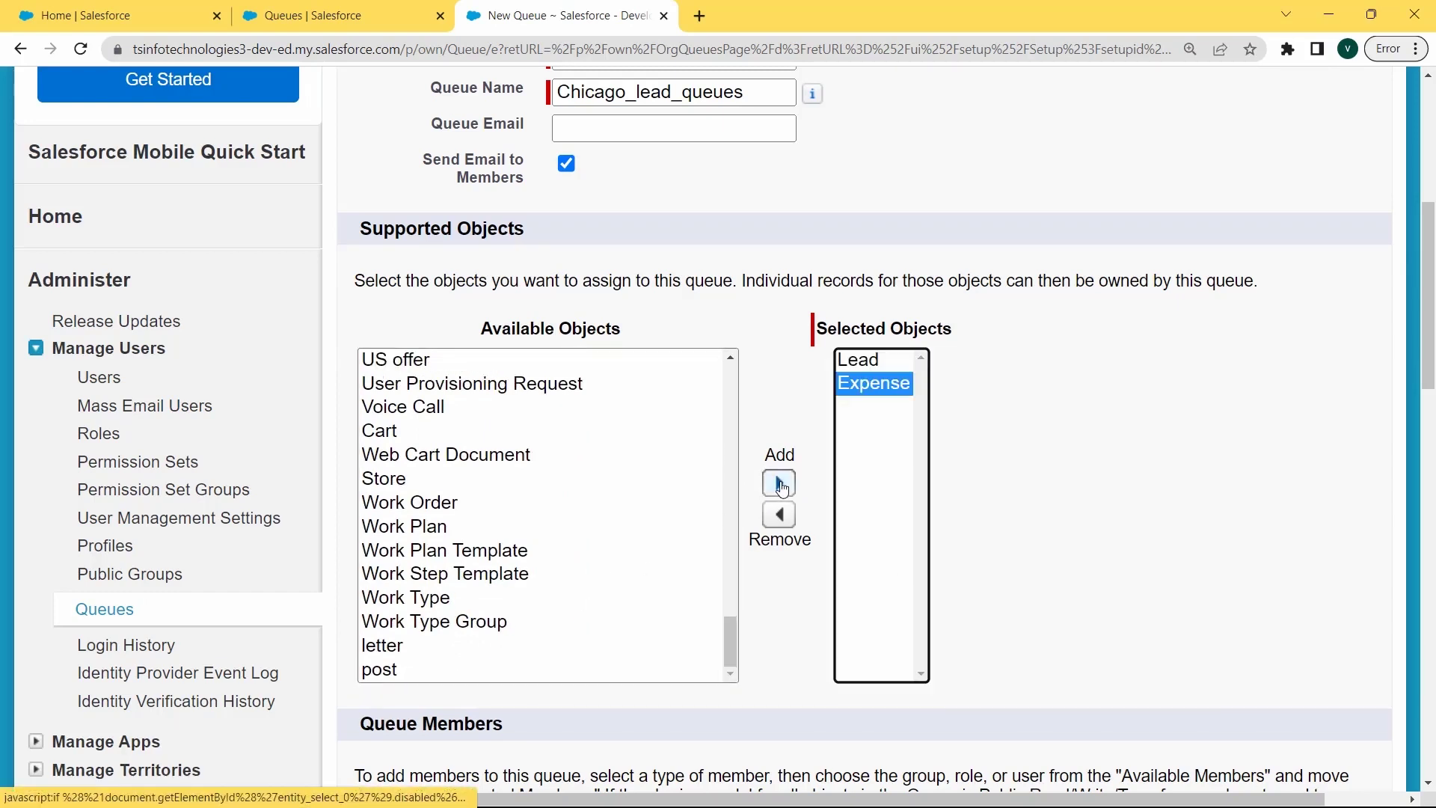
pyautogui.moveTo(1423, 266); pyautogui.dragTo(1433, 386)
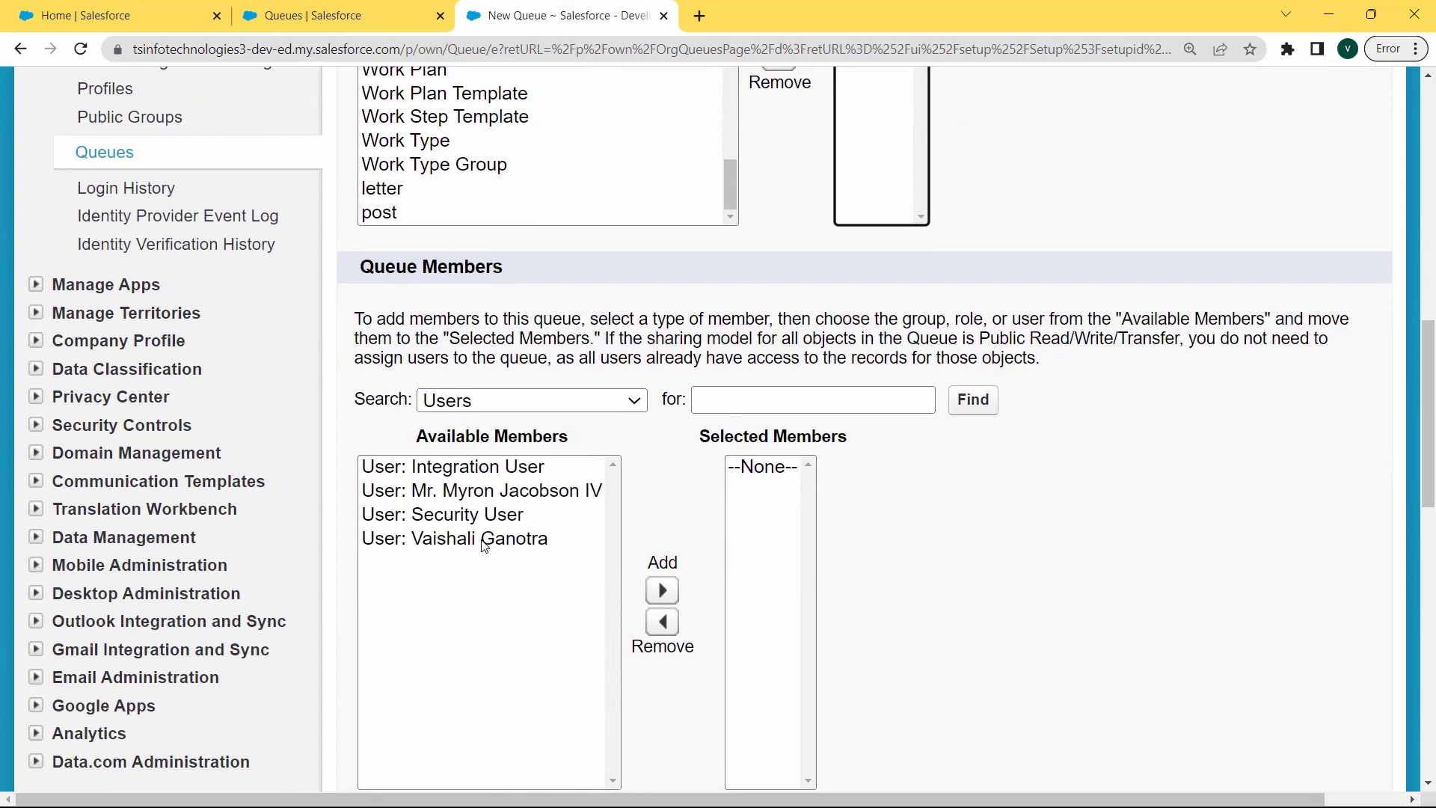
# Add one user as a member of Chicago lead queues and save the queue.
pyautogui.click(484, 542)
pyautogui.click(671, 592)
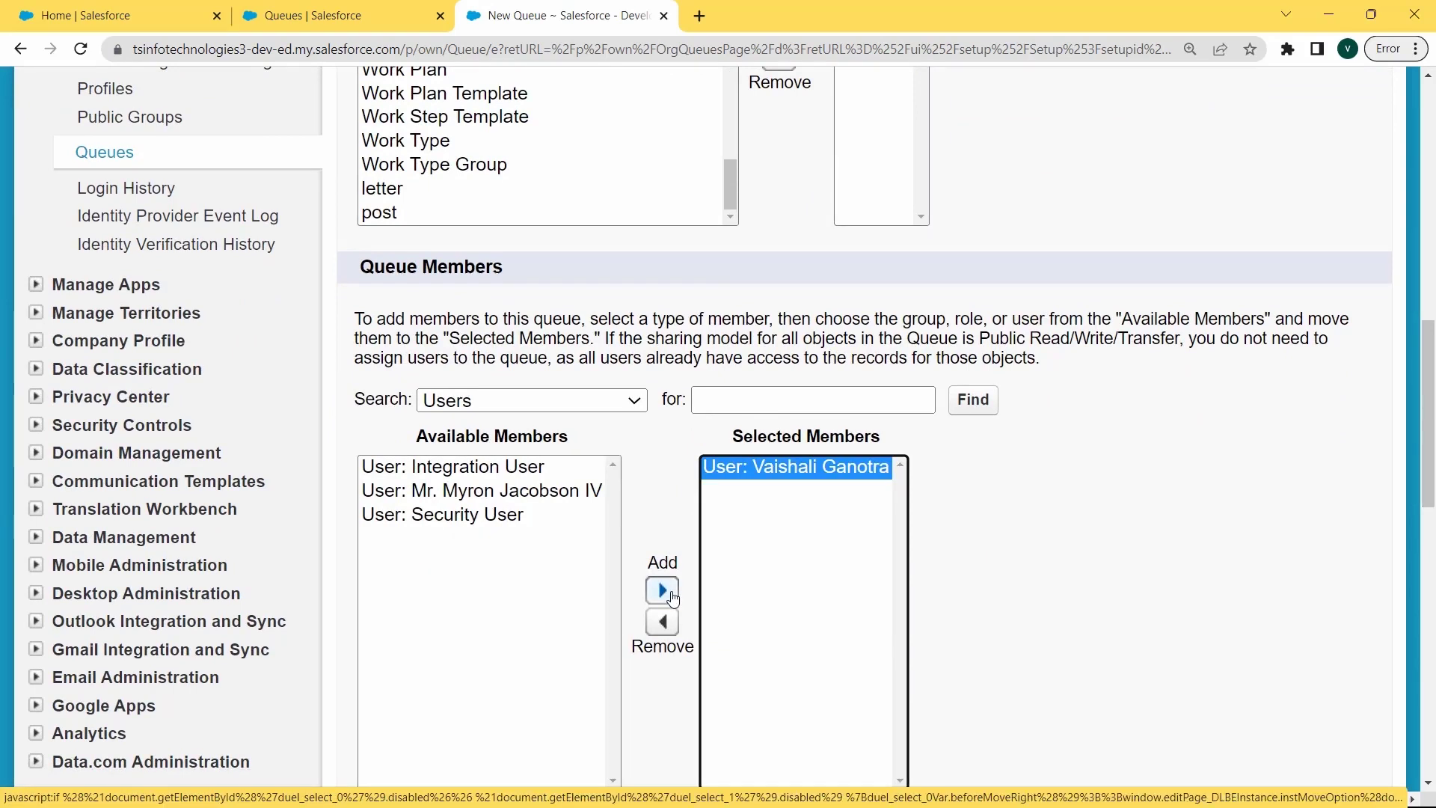
pyautogui.moveTo(1431, 366); pyautogui.dragTo(1430, 444)
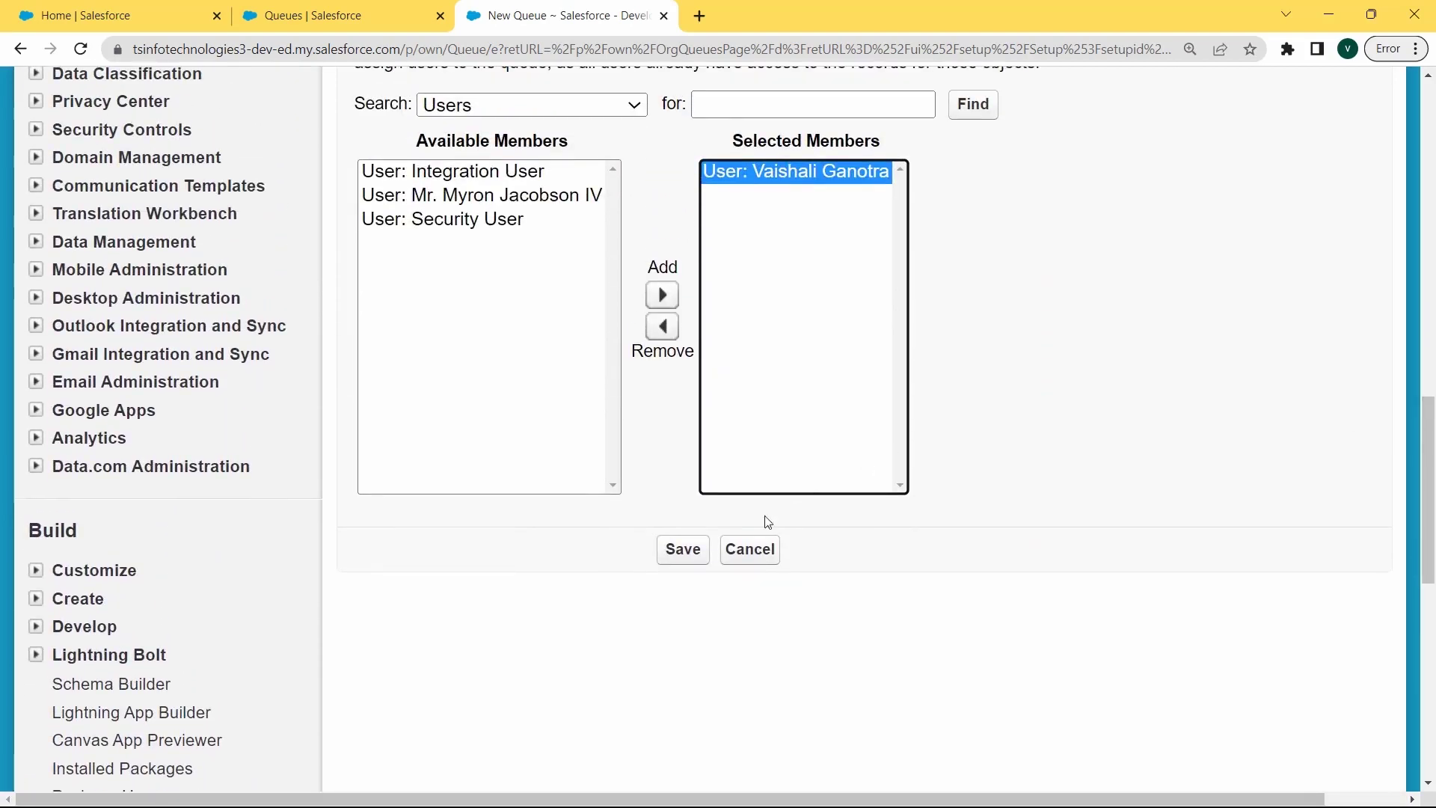
pyautogui.click(686, 557)
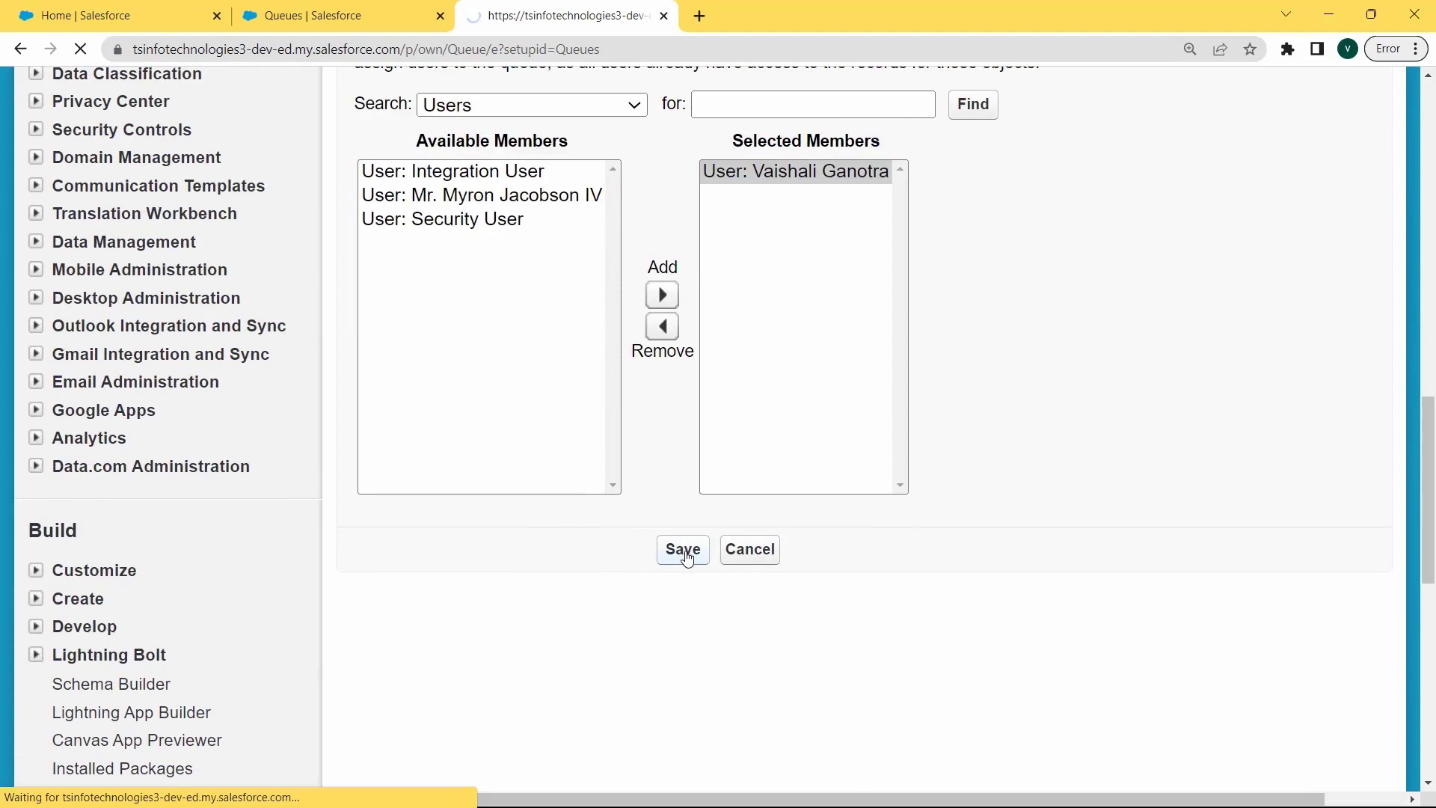